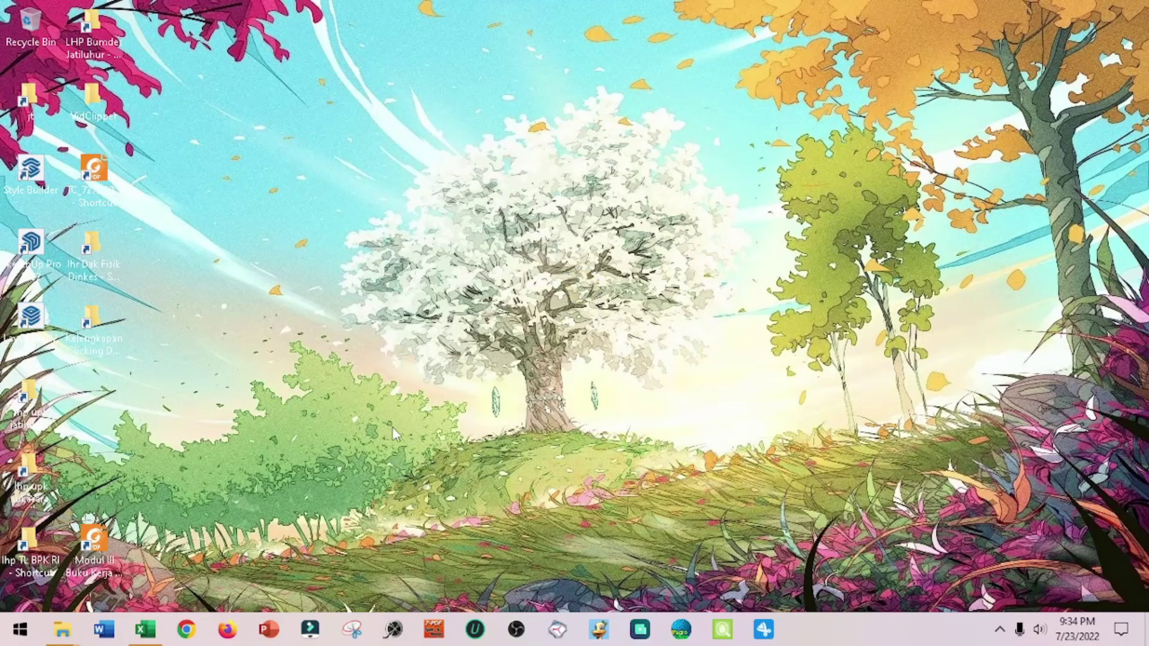
Step: Bring up the monthly shopping-list checklist workbook from the Excel taskbar icon
{"action": "left_click", "coordinate": [141, 640]}
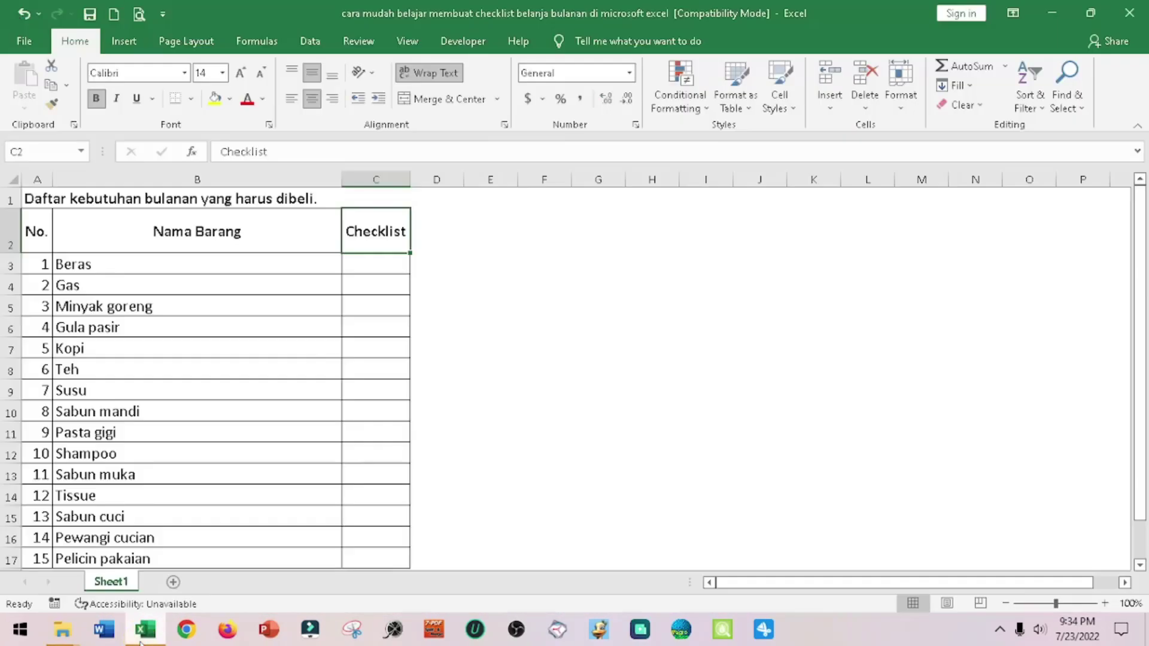
{"action": "left_click", "coordinate": [34, 201]}
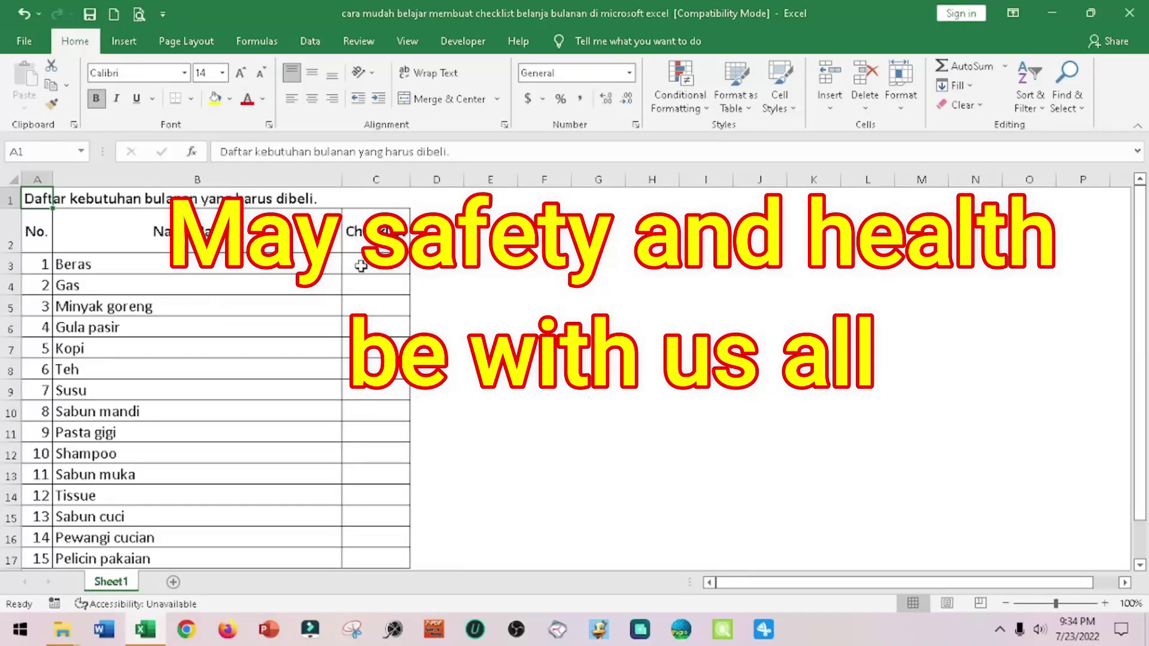
{"action": "left_click", "coordinate": [376, 368]}
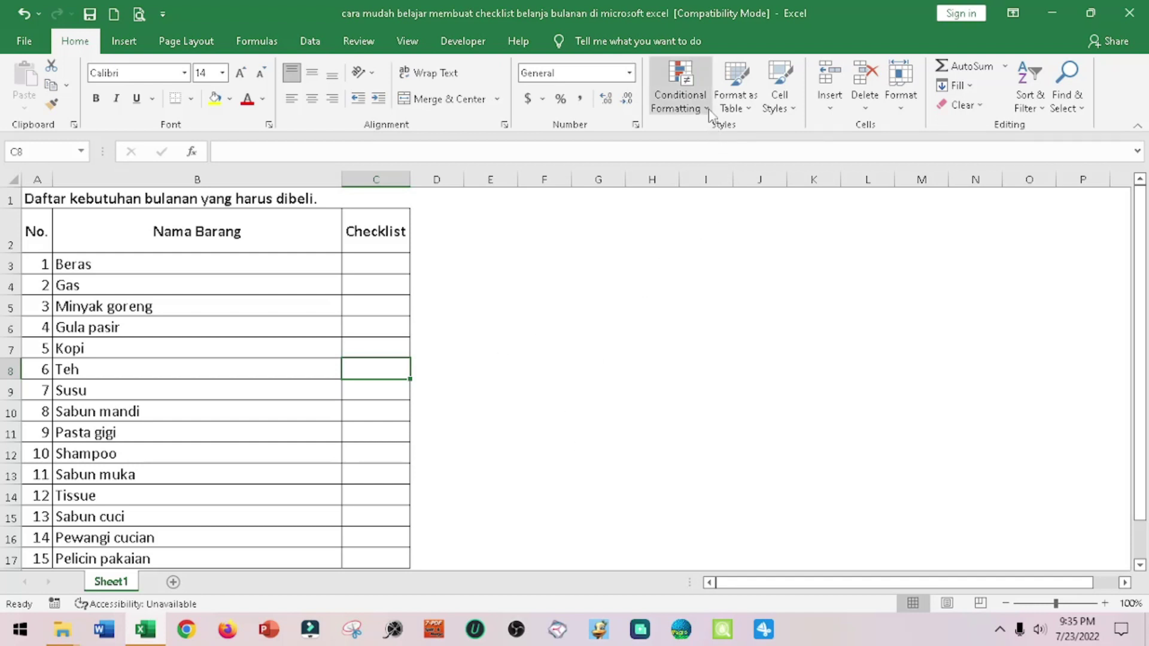
{"action": "left_click", "coordinate": [694, 101]}
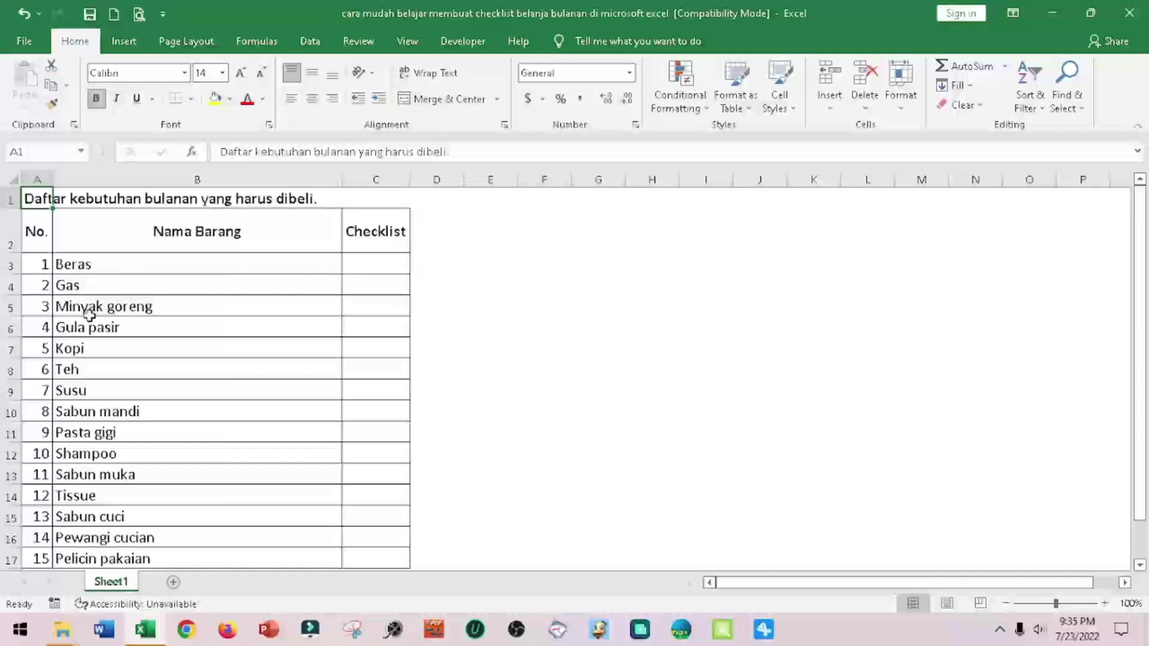
{"action": "left_click", "coordinate": [48, 284]}
{"action": "left_click", "coordinate": [98, 366]}
{"action": "left_click", "coordinate": [117, 491]}
{"action": "left_click", "coordinate": [103, 262]}
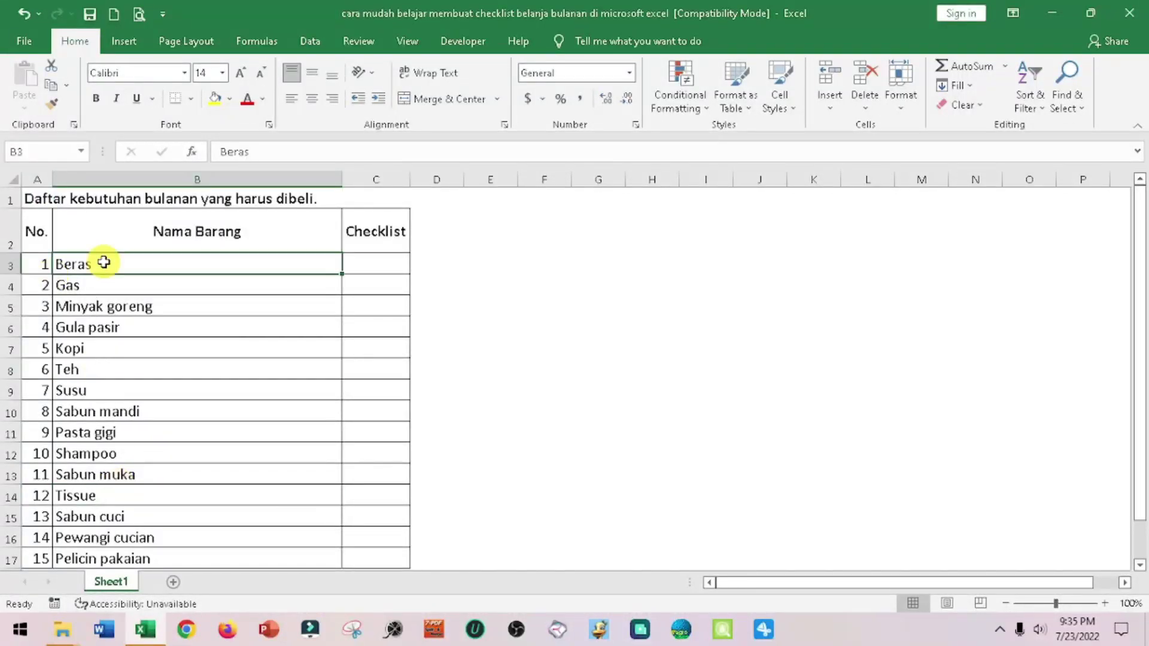
{"action": "left_click", "coordinate": [112, 291]}
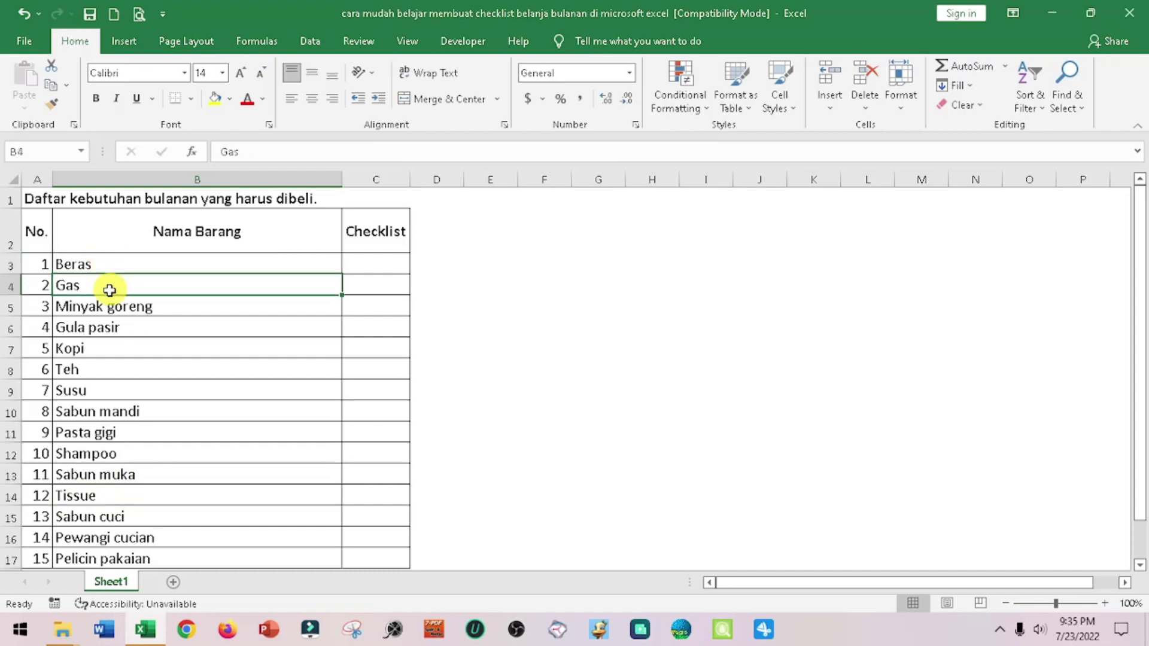
{"action": "left_click", "coordinate": [112, 308]}
{"action": "left_click", "coordinate": [112, 330]}
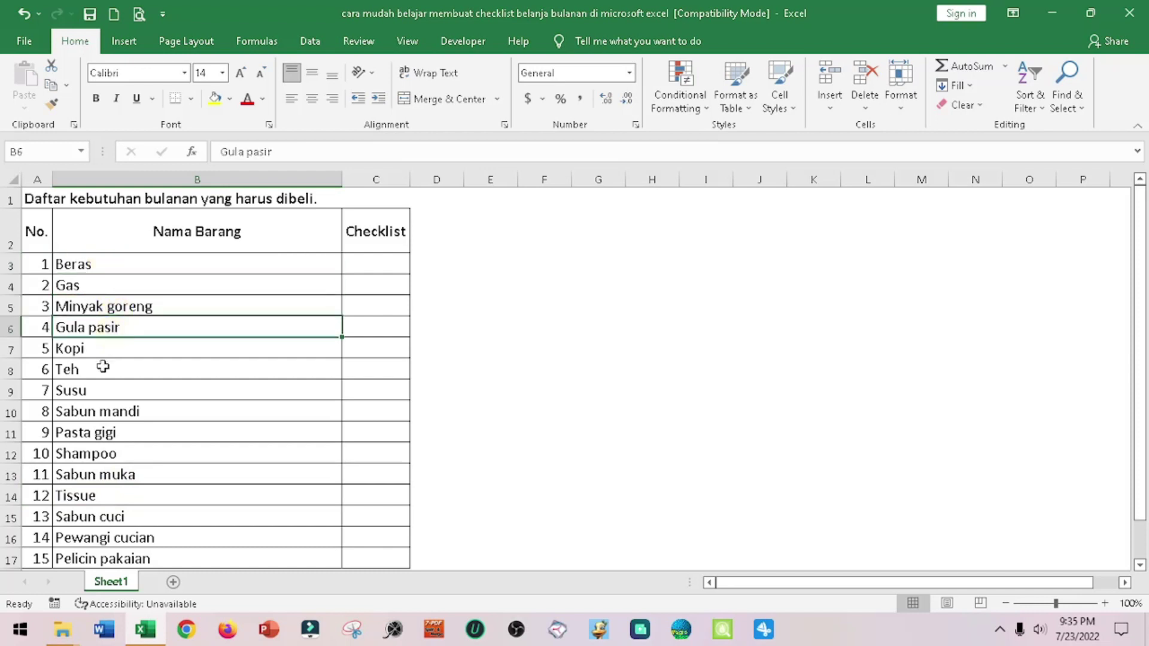
{"action": "left_click", "coordinate": [90, 351]}
{"action": "left_click", "coordinate": [122, 373]}
{"action": "left_click", "coordinate": [154, 389]}
{"action": "left_click", "coordinate": [165, 426]}
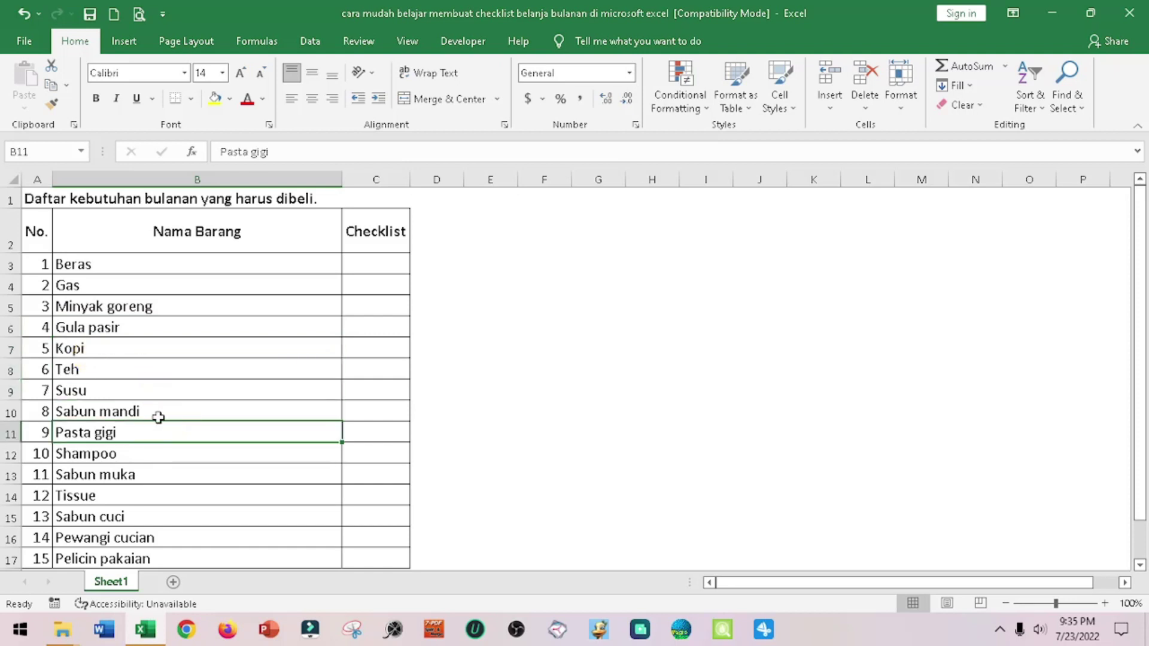
{"action": "left_click", "coordinate": [136, 453]}
{"action": "left_click", "coordinate": [142, 477]}
{"action": "left_click", "coordinate": [131, 499]}
{"action": "left_click", "coordinate": [154, 519]}
{"action": "left_click", "coordinate": [157, 537]}
{"action": "left_click", "coordinate": [155, 559]}
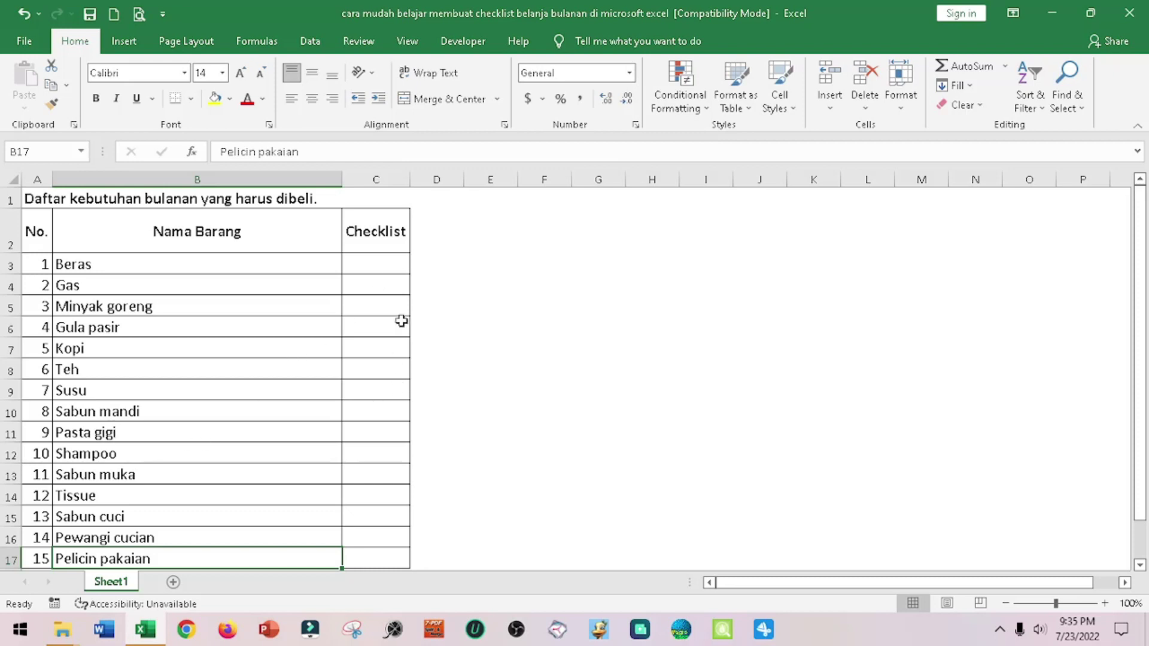
Step: Apply the 3 Symbols (Uncircled) icon set to Checklist cells C3:C17
{"action": "left_click_drag", "start_coordinate": [362, 237], "coordinate": [381, 563]}
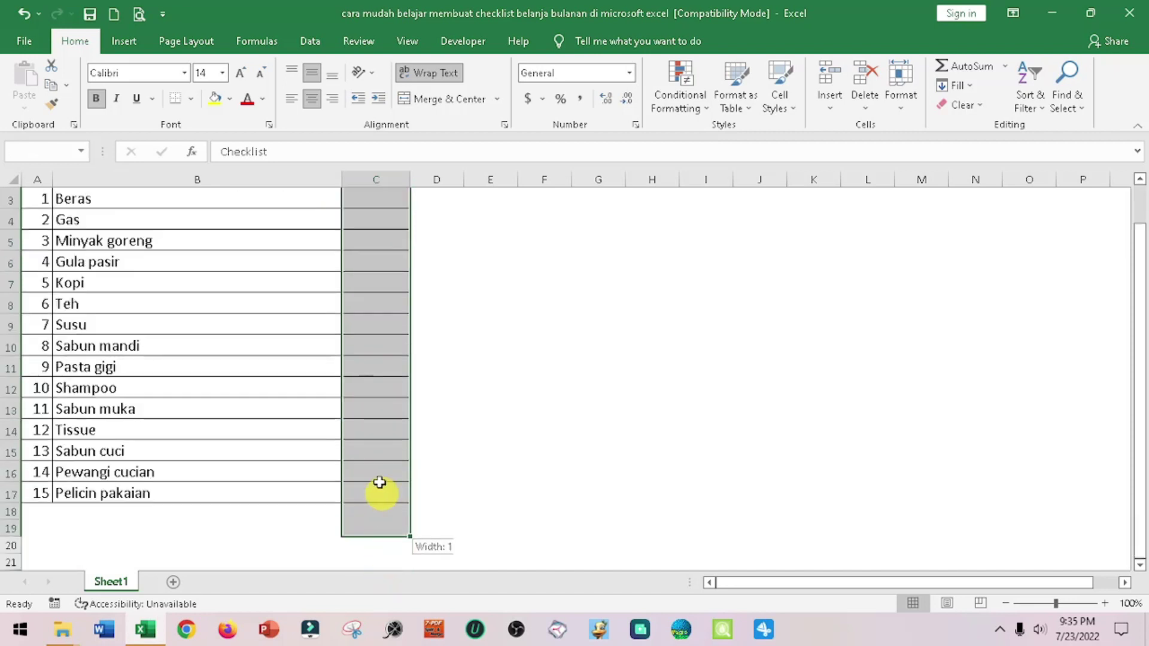
{"action": "left_click_drag", "start_coordinate": [381, 563], "coordinate": [376, 489]}
{"action": "scroll", "coordinate": [370, 450], "scroll_direction": "up", "scroll_amount": 1}
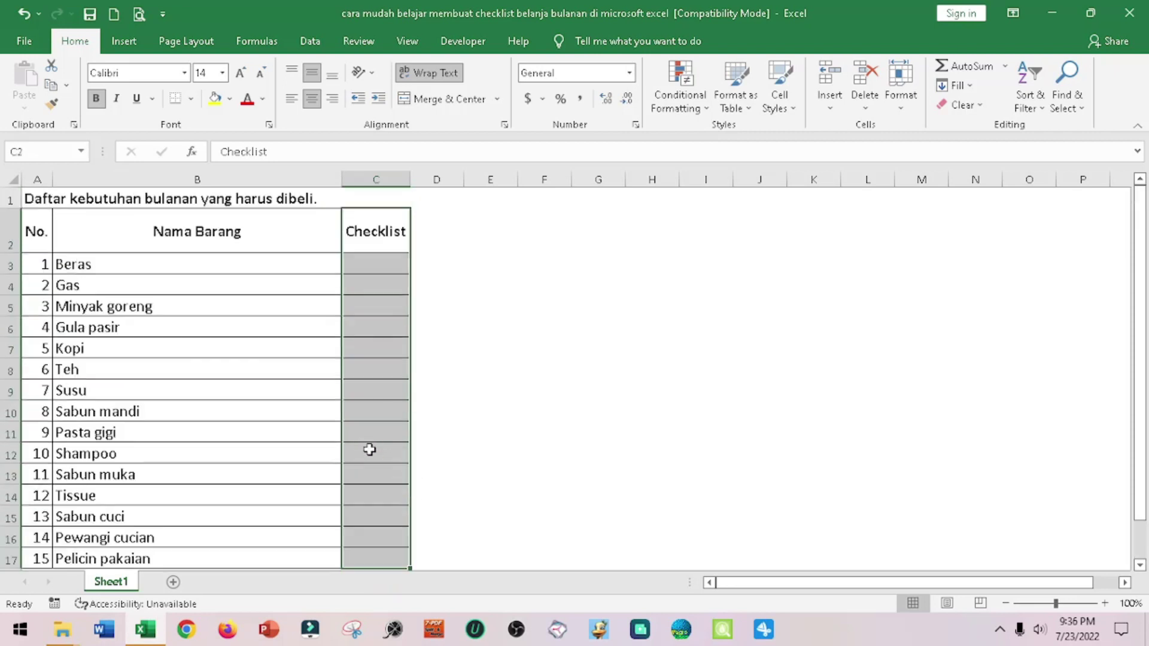
{"action": "left_click", "coordinate": [233, 266]}
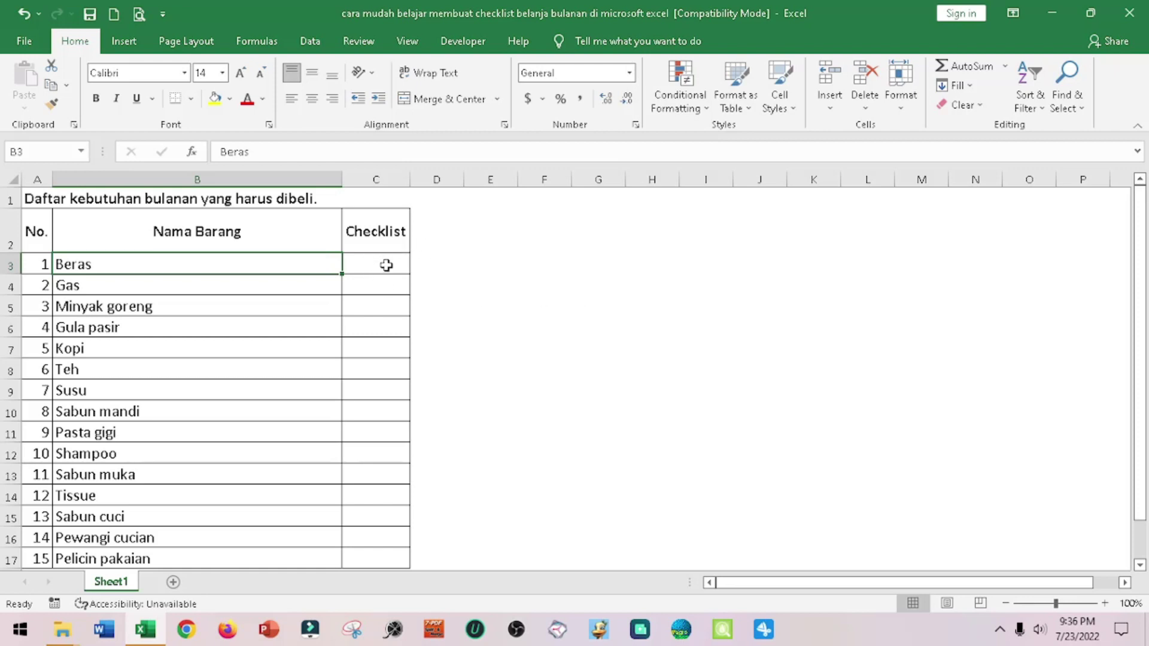
{"action": "left_click", "coordinate": [386, 265]}
{"action": "left_click_drag", "start_coordinate": [363, 264], "coordinate": [377, 558]}
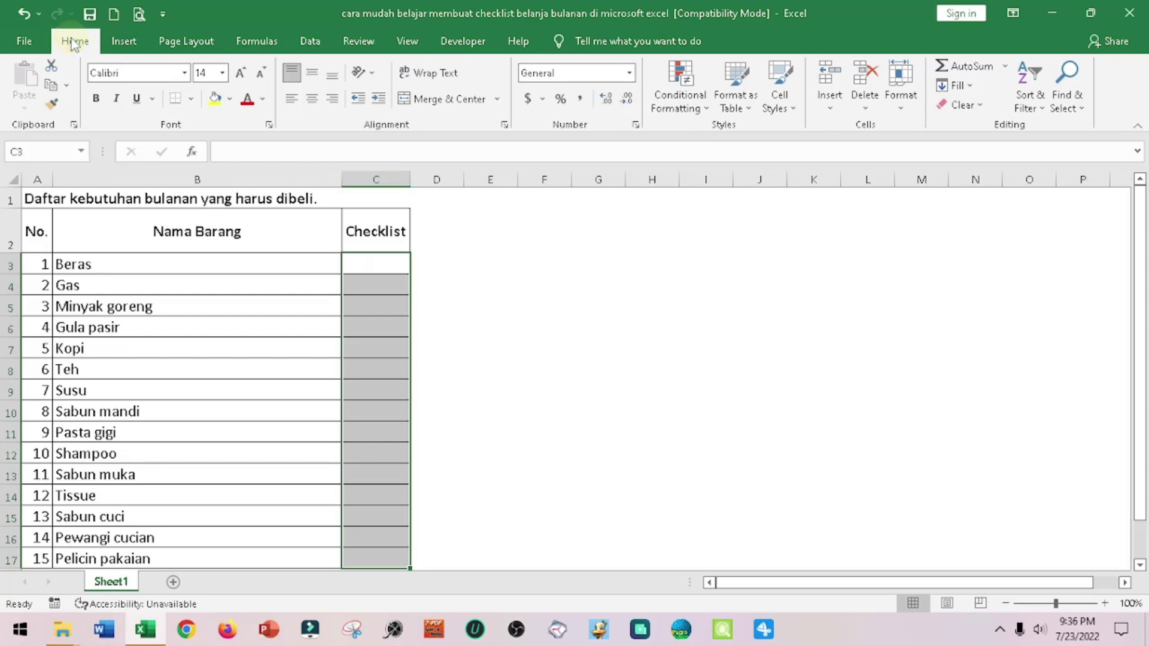
{"action": "left_click", "coordinate": [688, 102]}
{"action": "mouse_move", "coordinate": [710, 286]}
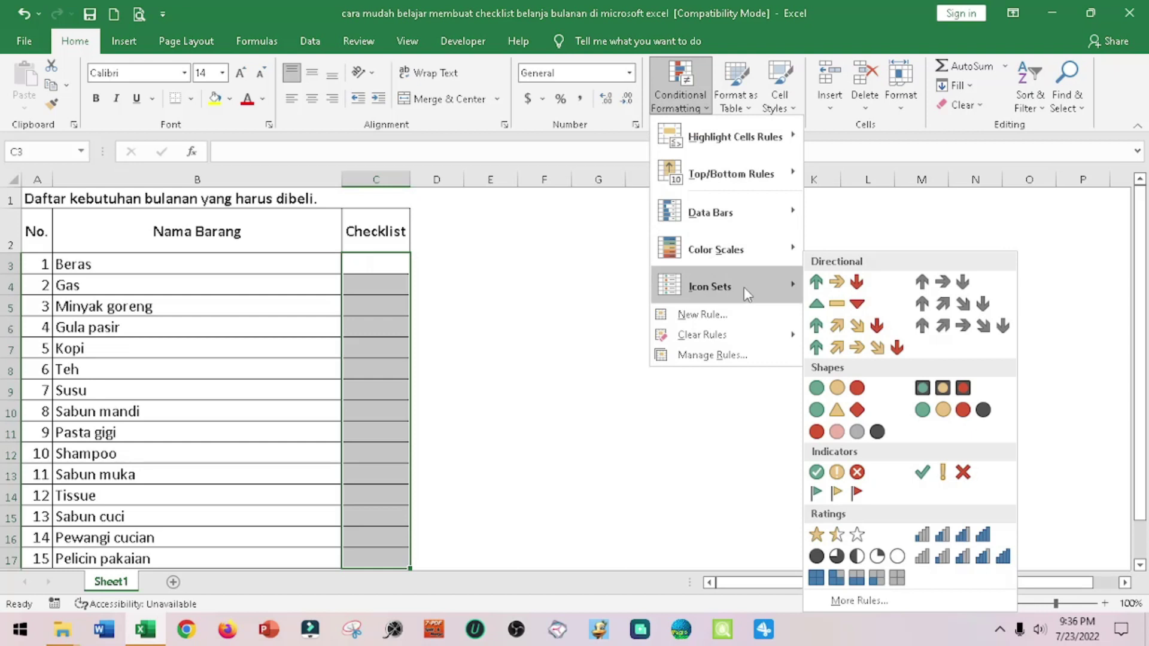
{"action": "left_click", "coordinate": [923, 473]}
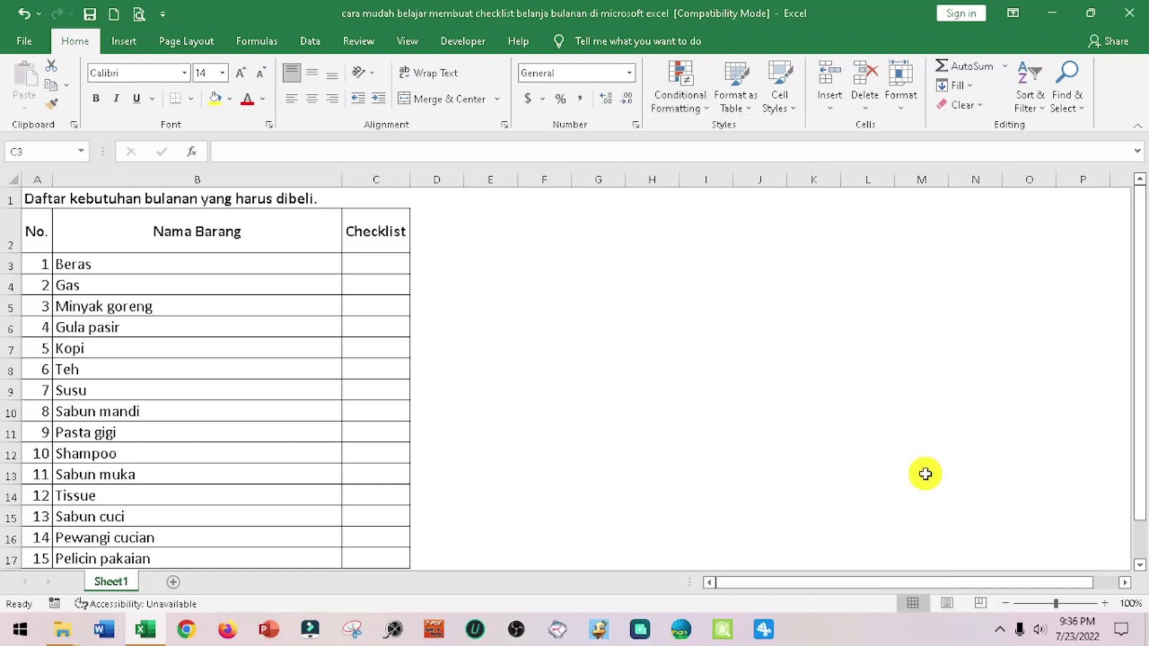
{"action": "left_click", "coordinate": [922, 472]}
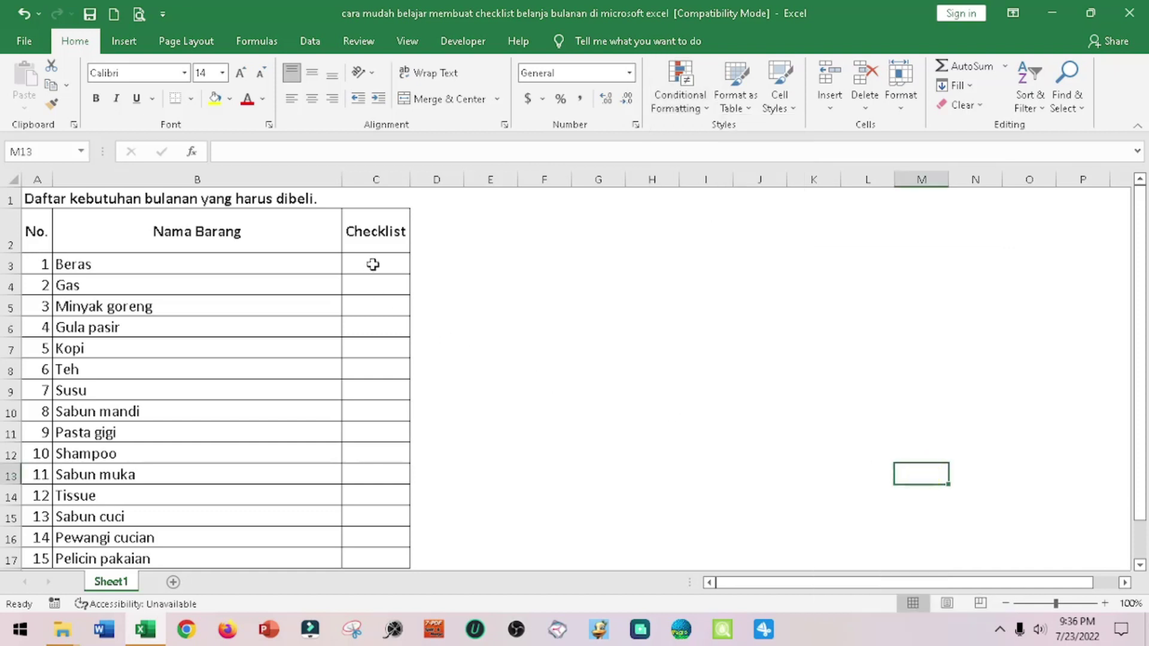
{"action": "left_click_drag", "start_coordinate": [372, 263], "coordinate": [377, 553]}
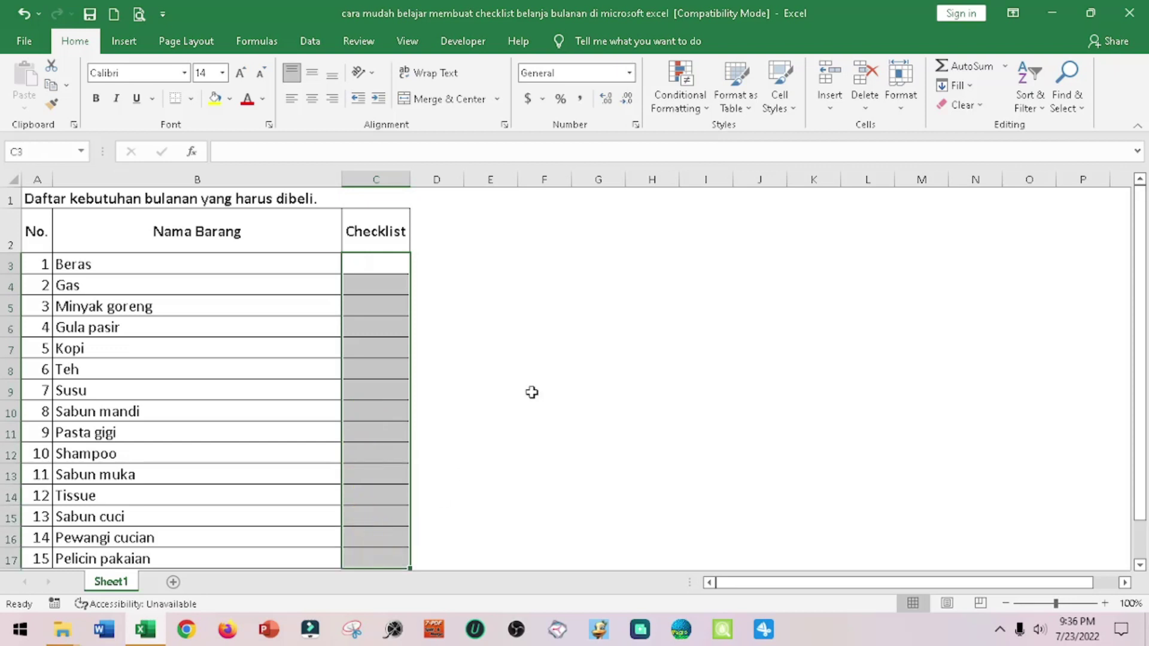
Step: Edit the C3:C17 icon-set rule to Show Icon Only and apply the change
{"action": "left_click", "coordinate": [680, 99]}
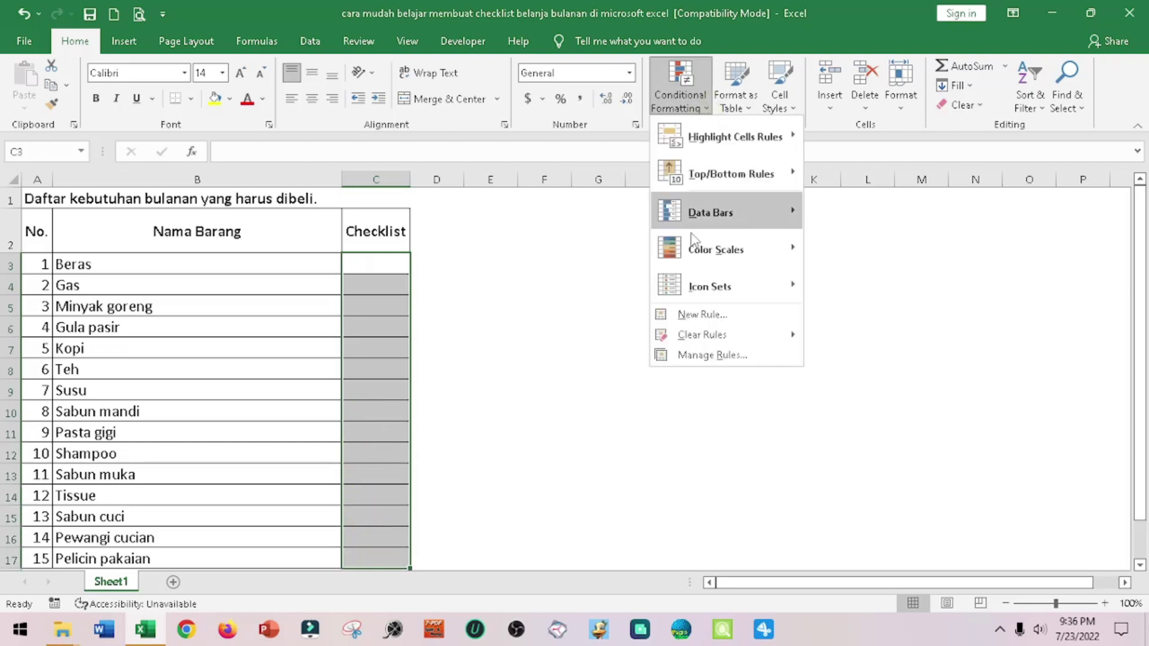
{"action": "left_click", "coordinate": [721, 357]}
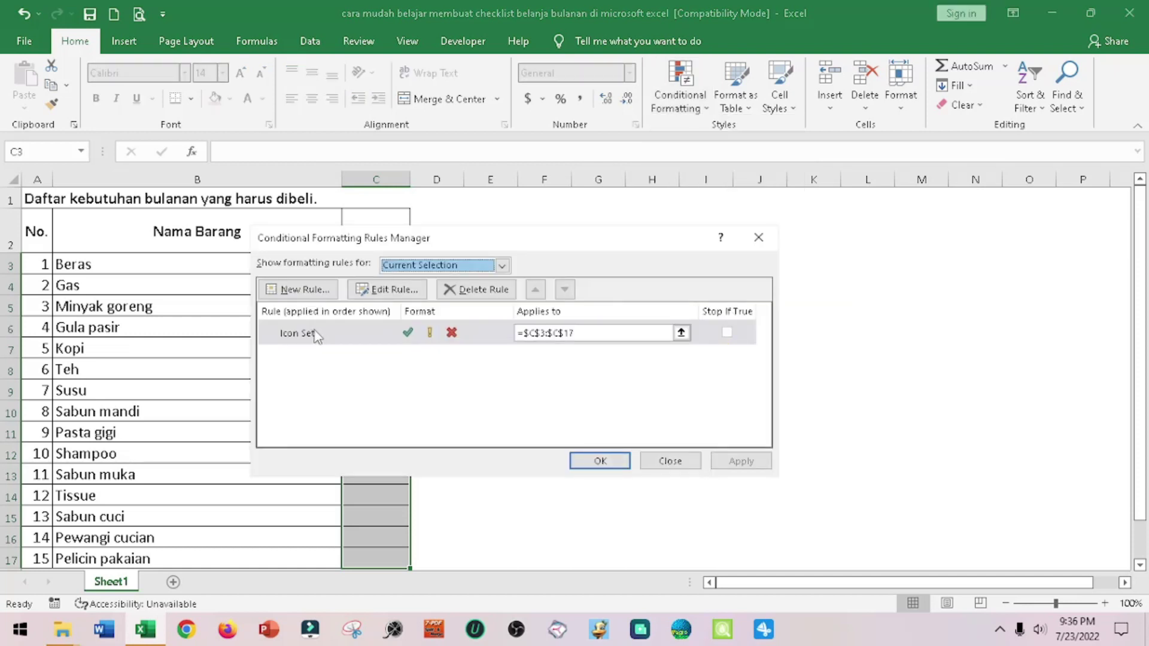
{"action": "left_click", "coordinate": [386, 334]}
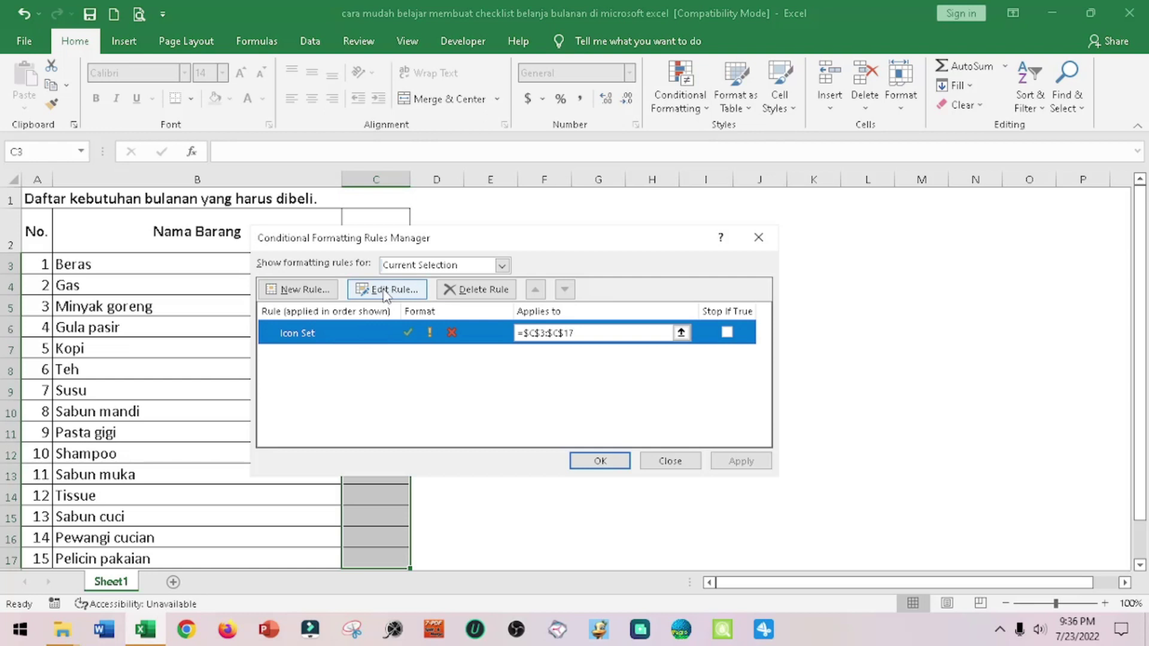
{"action": "left_click", "coordinate": [422, 292]}
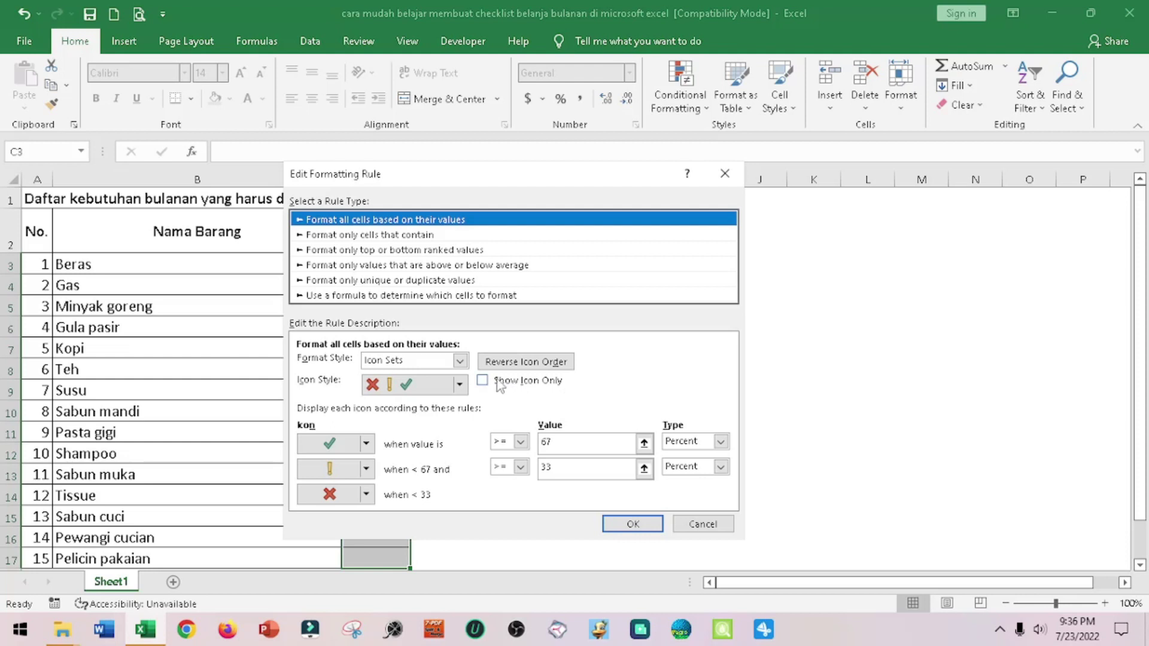
{"action": "left_click", "coordinate": [482, 380]}
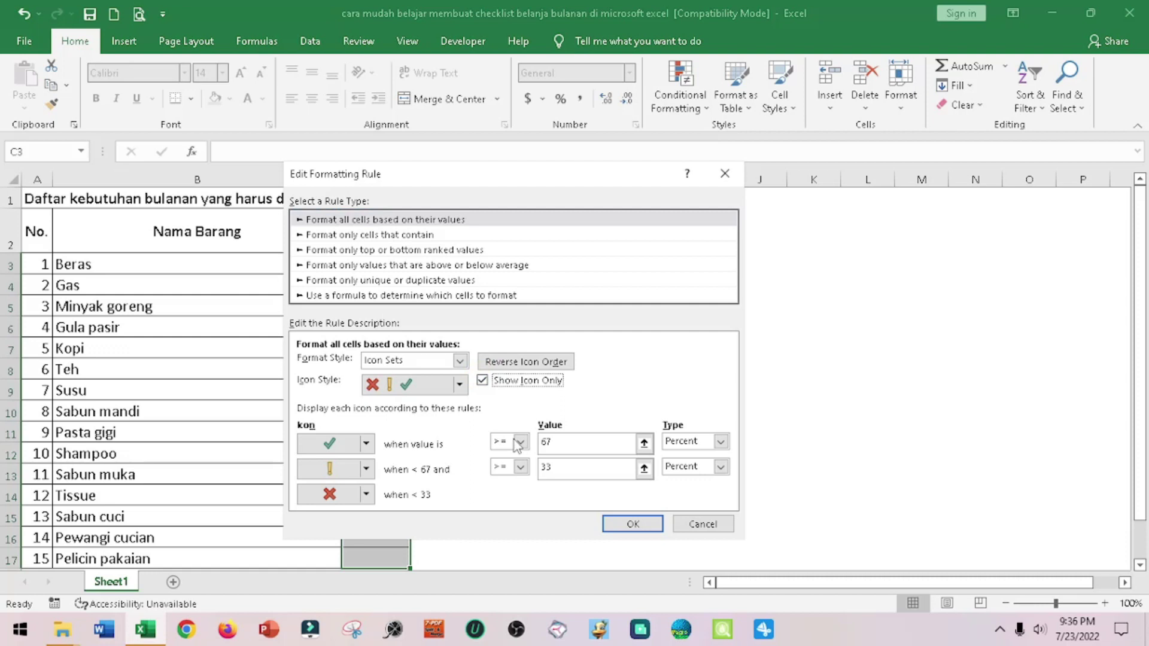
{"action": "left_click", "coordinate": [625, 524]}
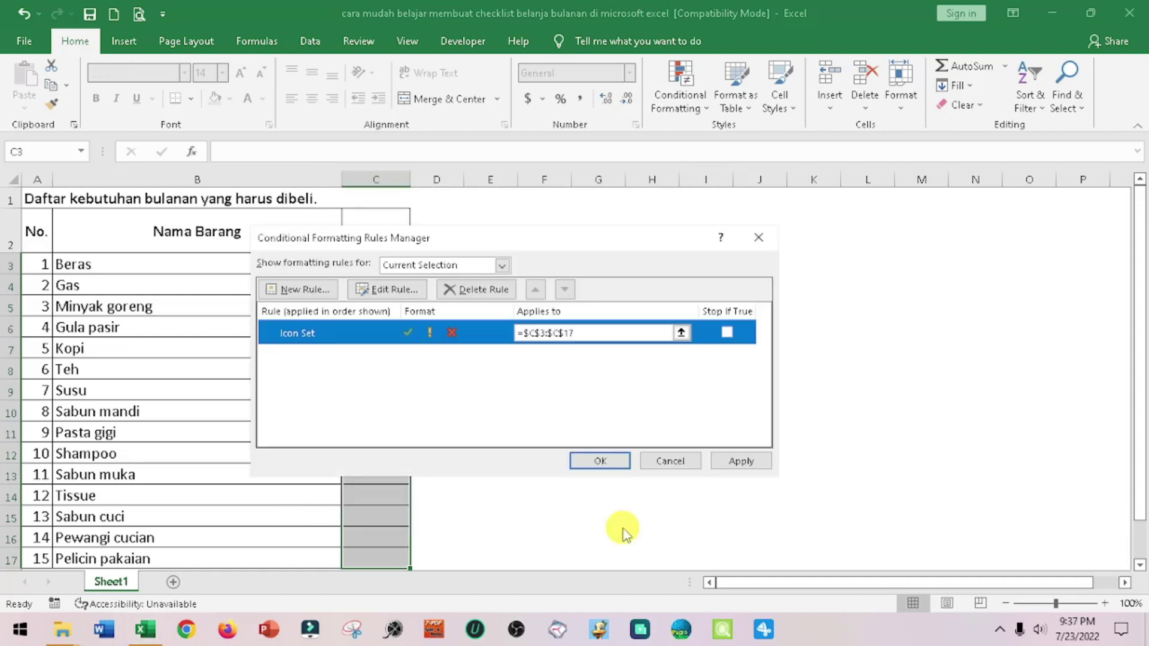
{"action": "left_click", "coordinate": [731, 460]}
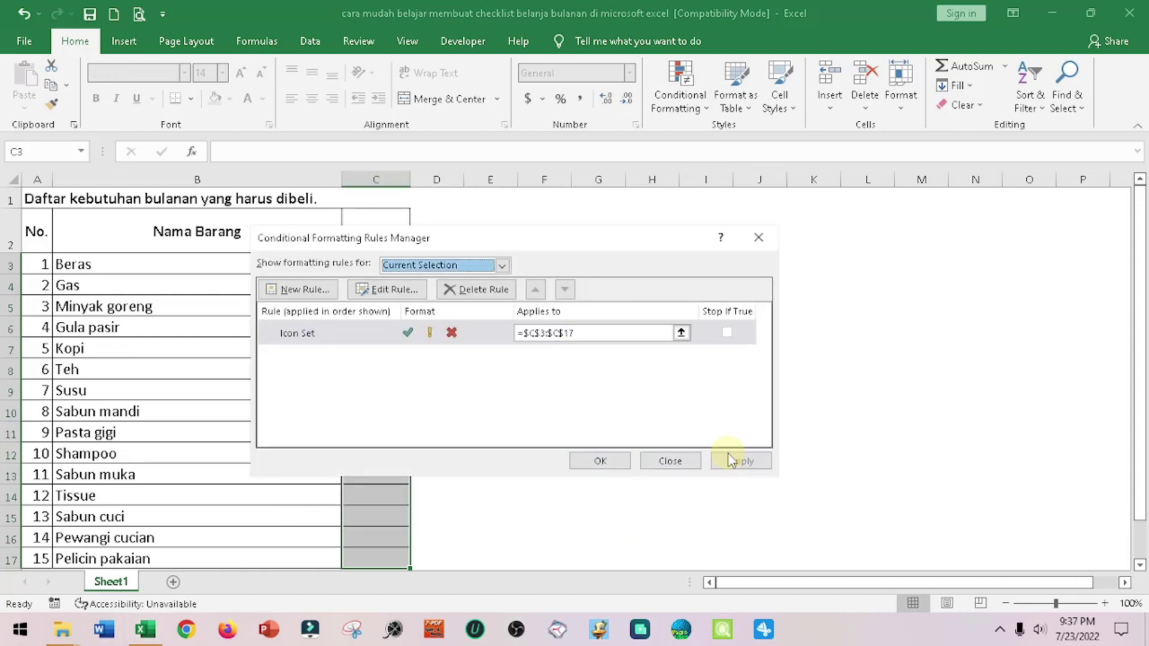
{"action": "left_click", "coordinate": [600, 461]}
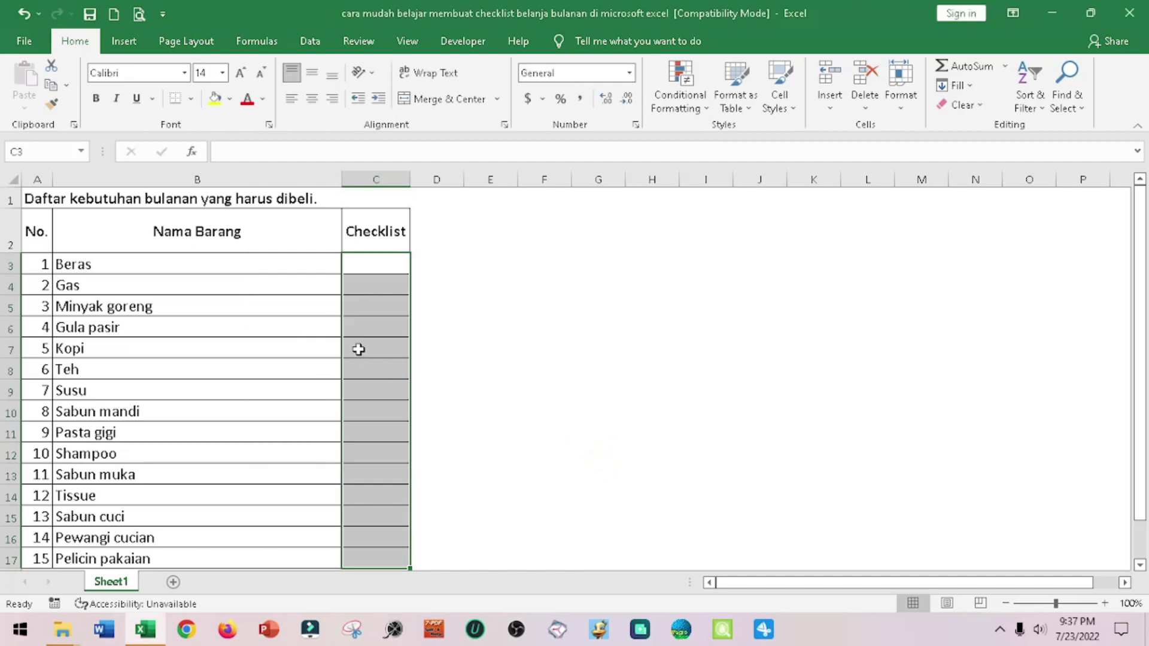
Step: Enter 1 in the Checklist cells for Beras, Gas and Gula pasir, skipping Minyak goreng
{"action": "left_click", "coordinate": [321, 268]}
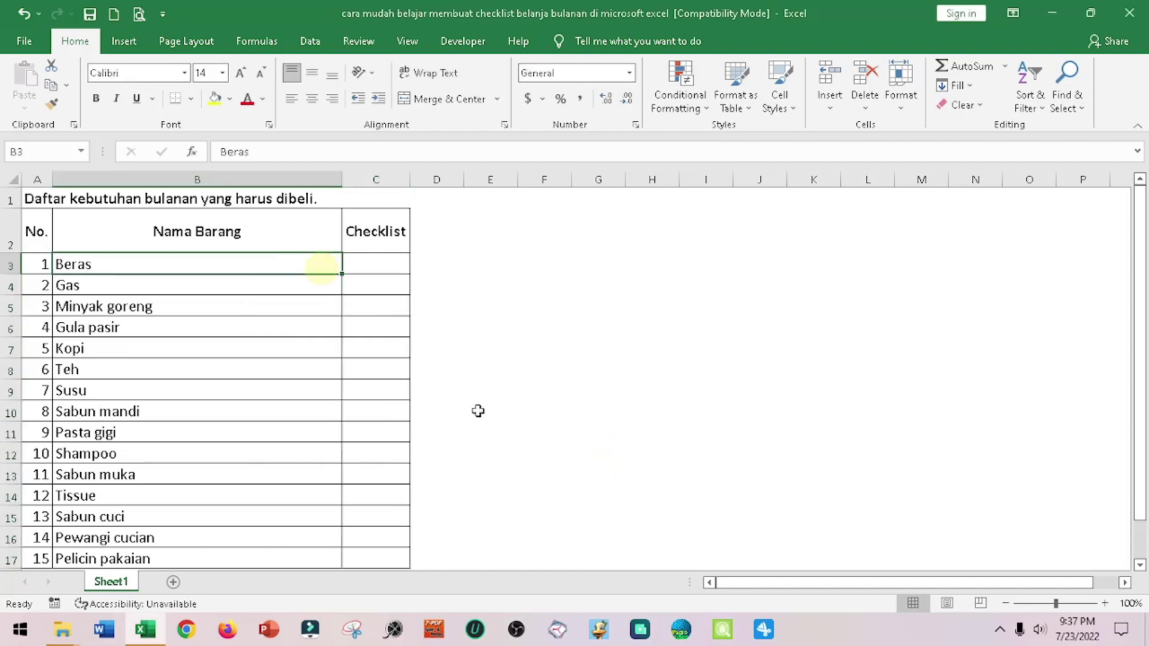
{"action": "left_click", "coordinate": [365, 268]}
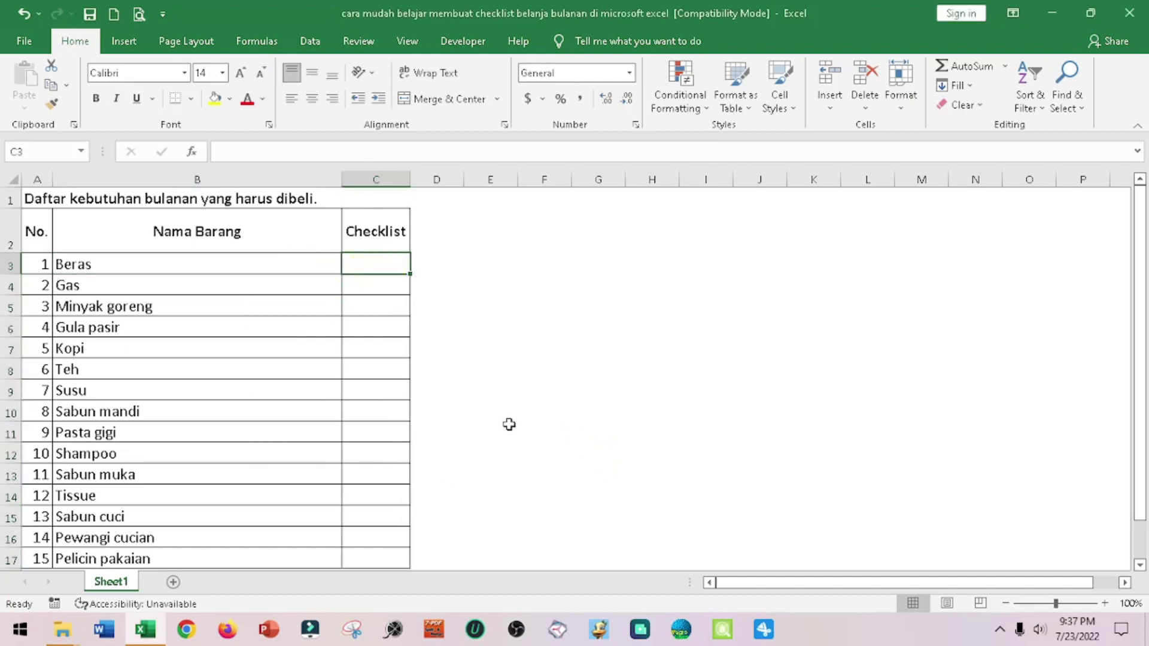
{"action": "type", "text": "1"}
{"action": "key", "text": "Return"}
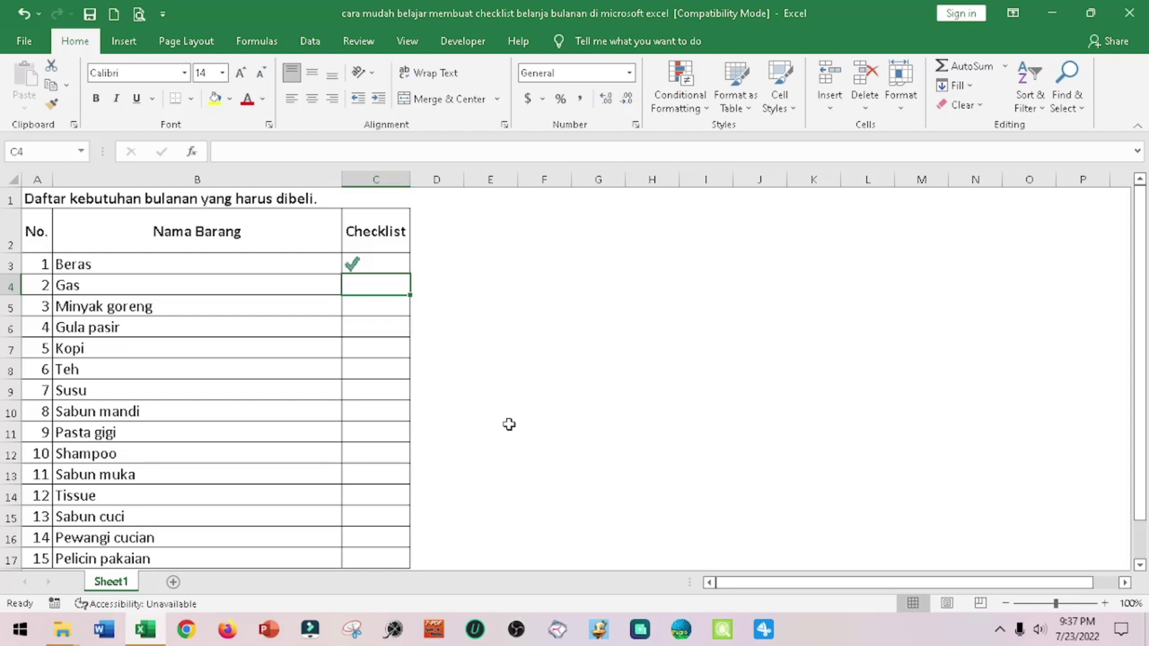
{"action": "type", "text": "1"}
{"action": "key", "text": "Return"}
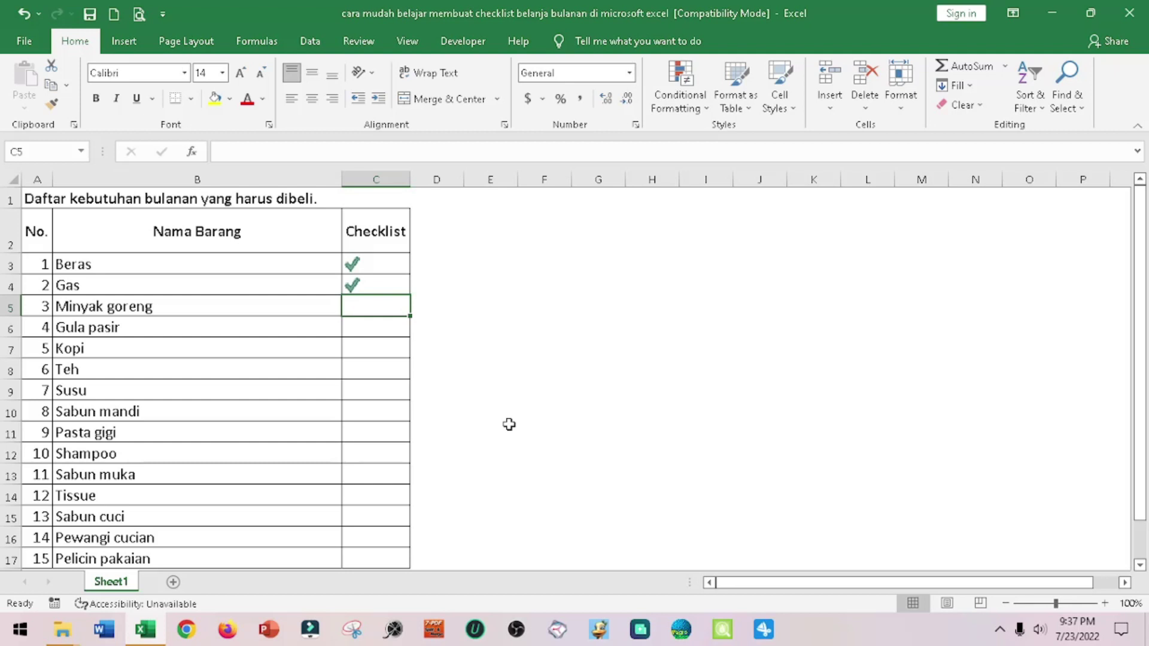
{"action": "key", "text": "Down"}
{"action": "type", "text": "1"}
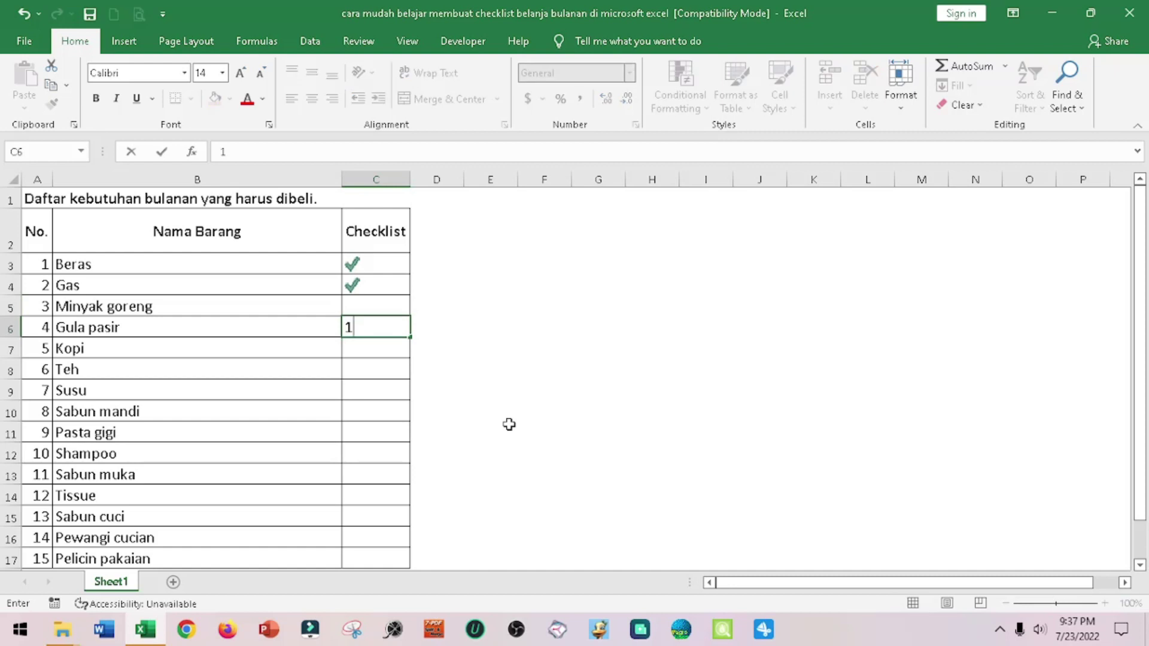
{"action": "key", "text": "Return"}
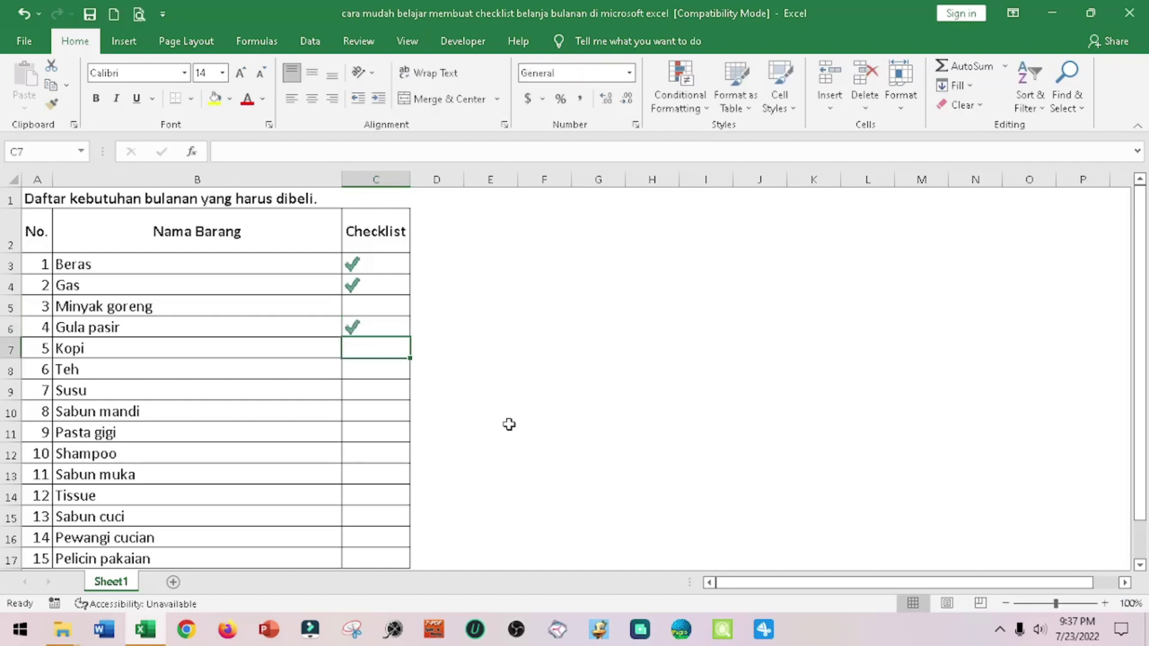
Step: Enter 1 for Kopi, Susu, Shampoo and Pewangi cucian, skipping Teh
{"action": "type", "text": "1"}
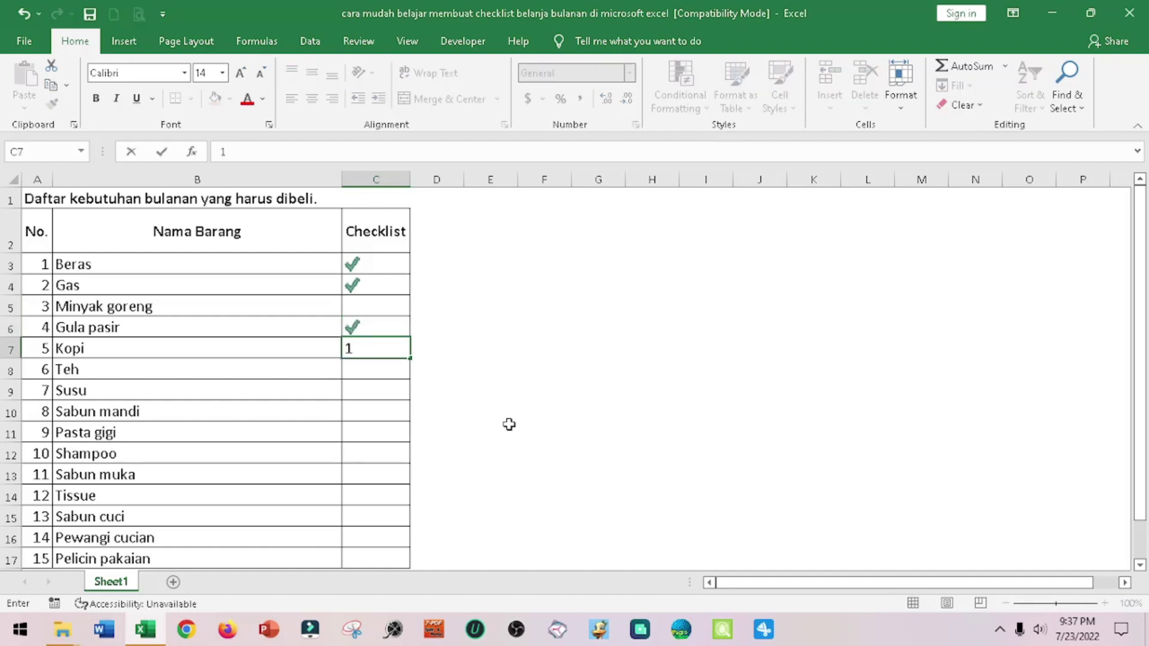
{"action": "key", "text": "Return"}
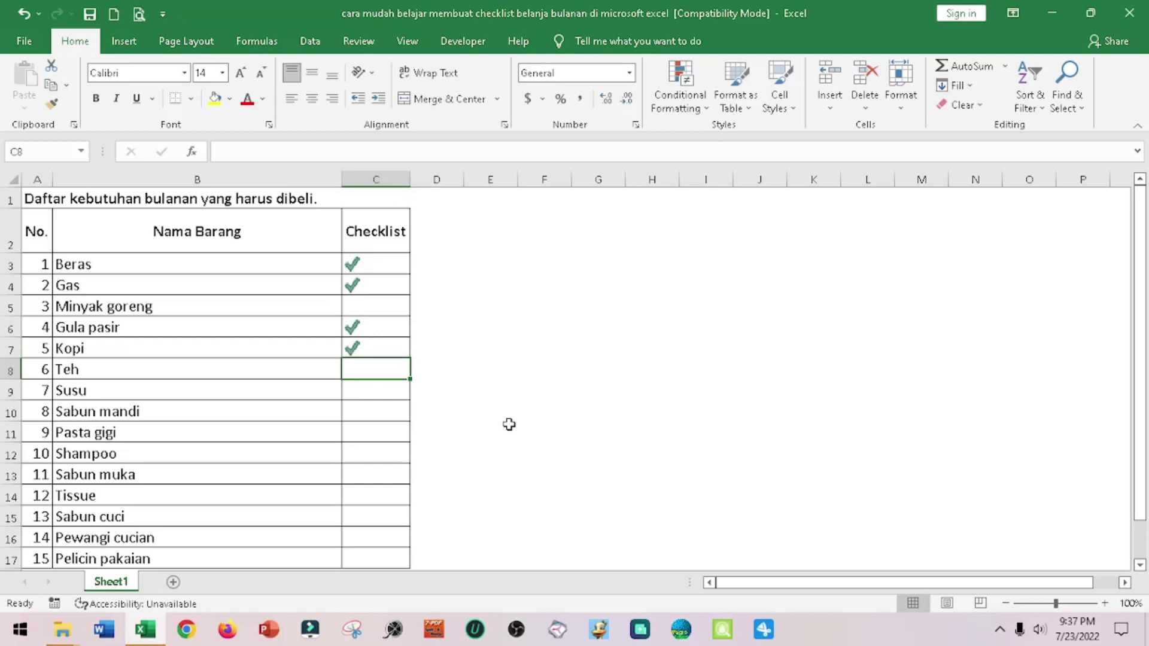
{"action": "key", "text": "Return"}
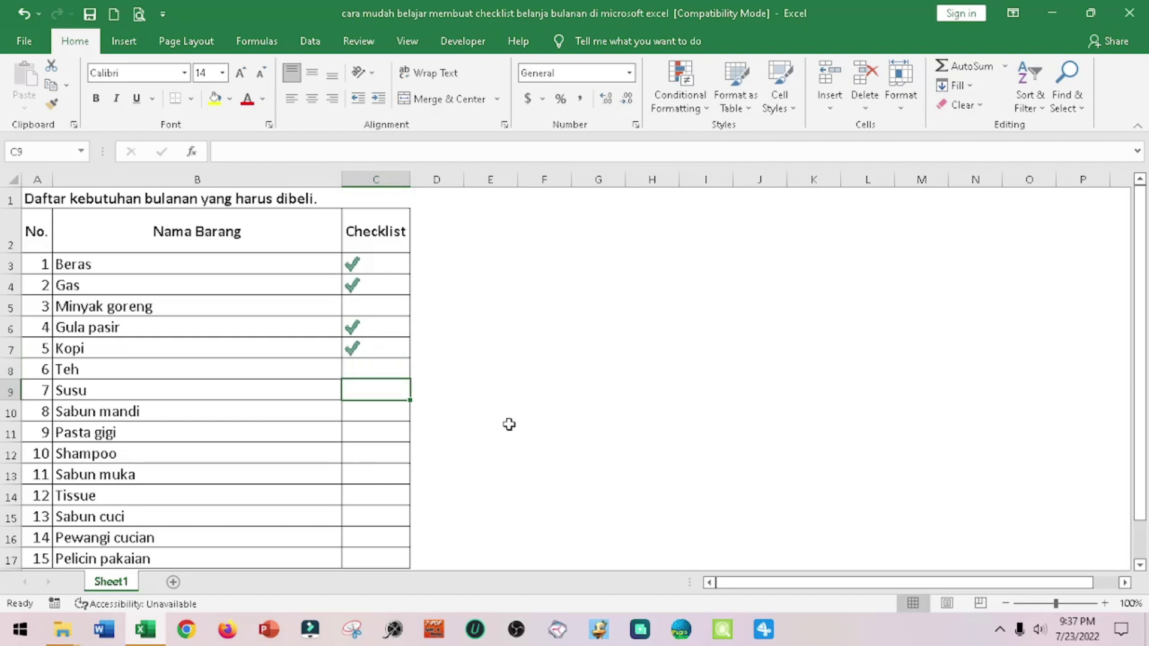
{"action": "type", "text": "1"}
{"action": "key", "text": "Return"}
{"action": "key", "text": "Return"}
{"action": "key", "text": "Return"}
{"action": "type", "text": "1"}
{"action": "key", "text": "Return"}
{"action": "key", "text": "Return"}
{"action": "key", "text": "Return"}
{"action": "key", "text": "Return"}
{"action": "type", "text": "1"}
{"action": "key", "text": "Up"}
{"action": "key", "text": "Up"}
{"action": "key", "text": "Up"}
{"action": "key", "text": "Up"}
{"action": "key", "text": "Up"}
{"action": "key", "text": "Up"}
{"action": "key", "text": "Up"}
{"action": "key", "text": "Up"}
{"action": "key", "text": "Up"}
{"action": "key", "text": "Up"}
{"action": "key", "text": "Up"}
{"action": "key", "text": "Up"}
{"action": "key", "text": "Up"}
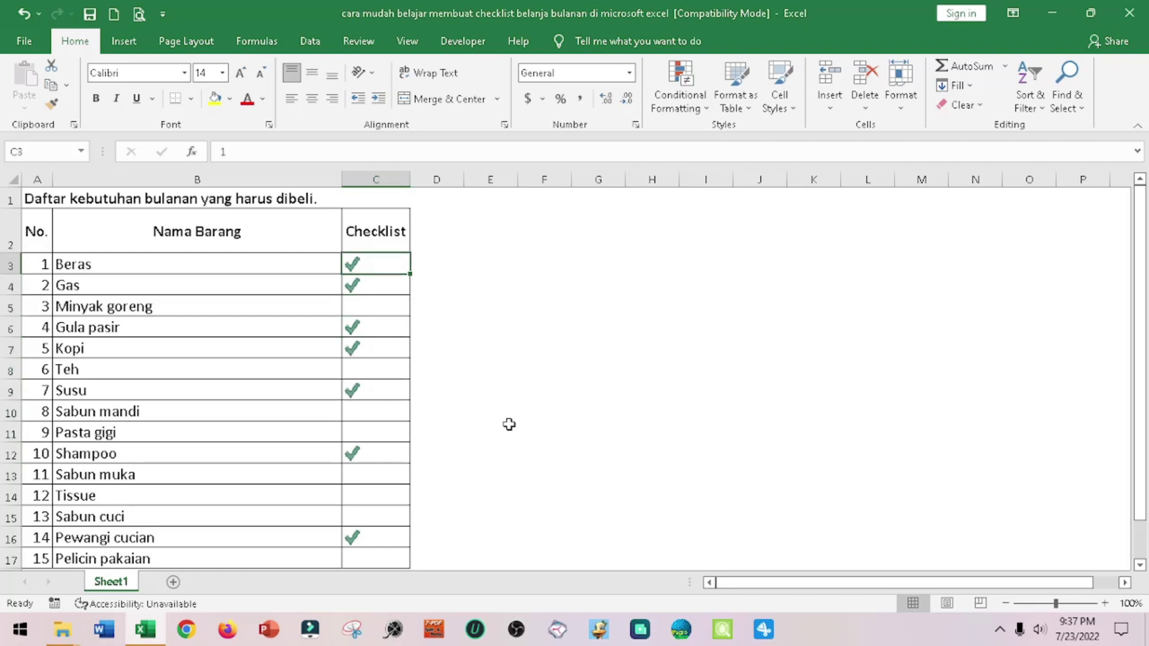
{"action": "key", "text": "Up"}
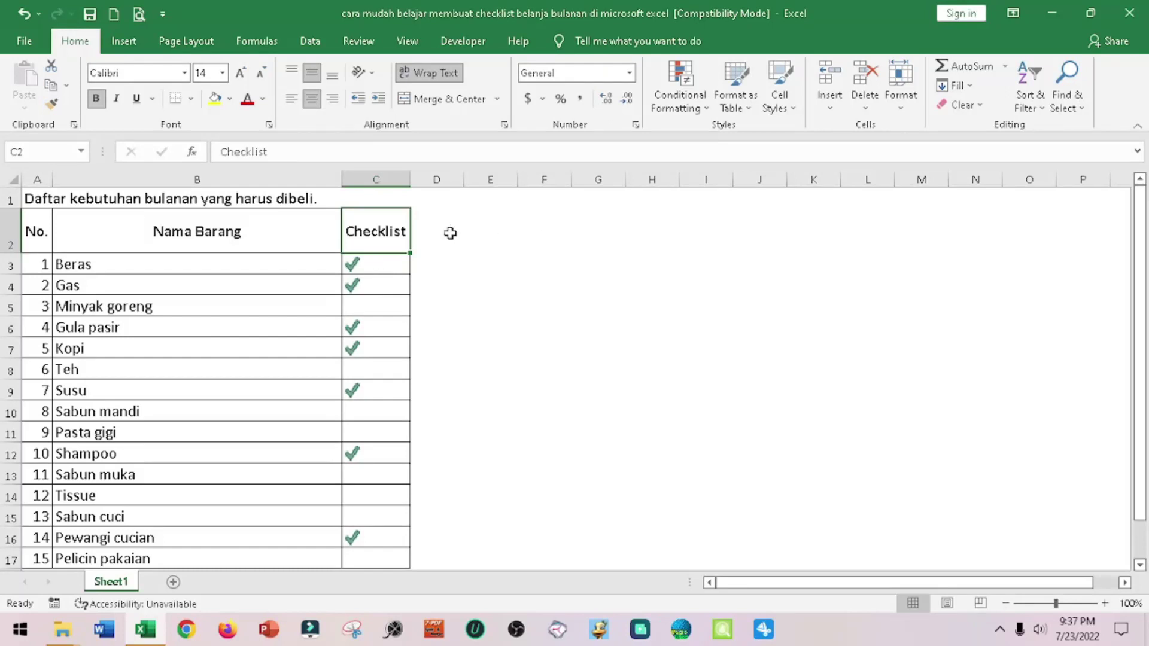
Step: Give cells D2:D17 Outline and Inside borders through Format Cells
{"action": "left_click", "coordinate": [434, 229]}
{"action": "left_click_drag", "start_coordinate": [444, 232], "coordinate": [437, 558]}
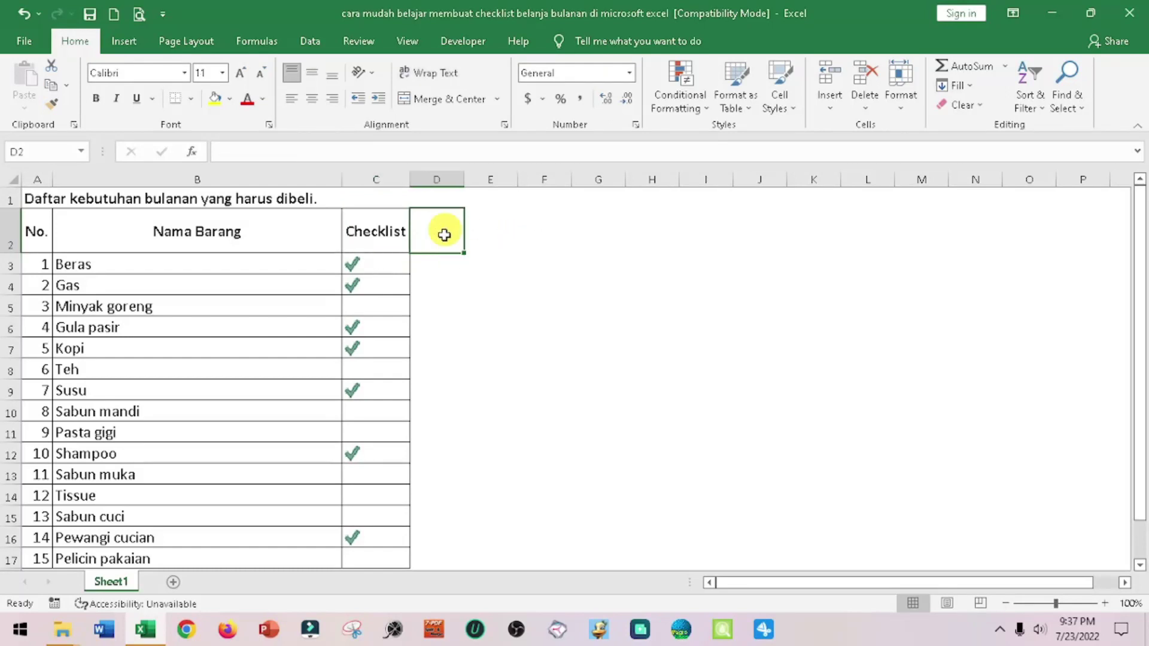
{"action": "right_click", "coordinate": [433, 406]}
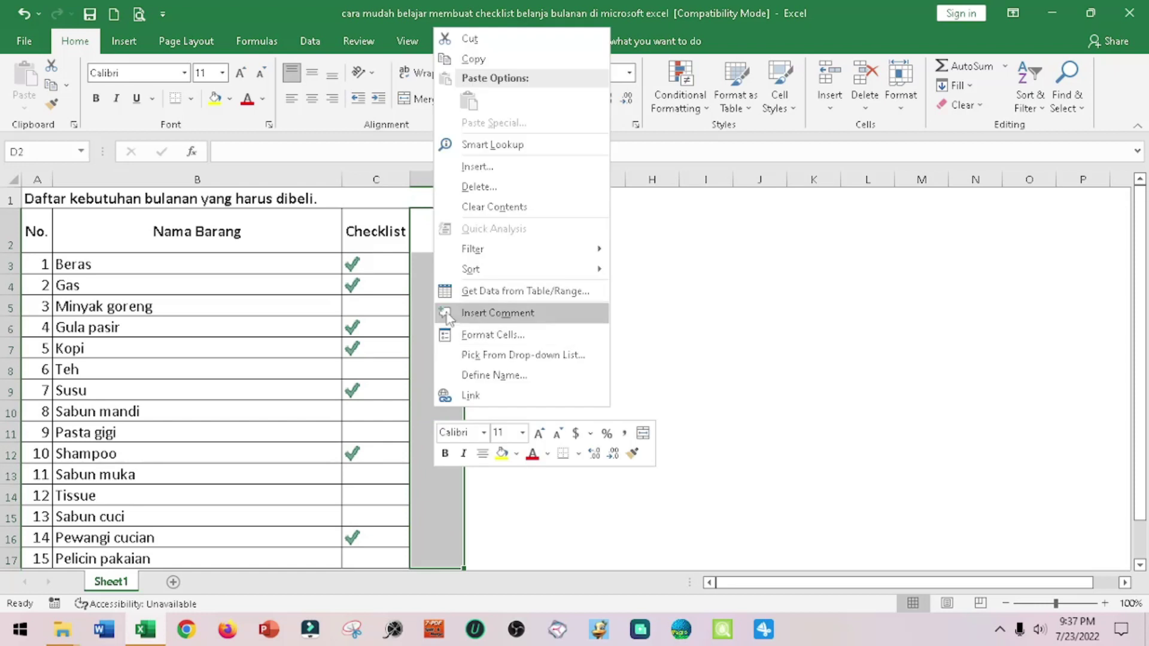
{"action": "left_click", "coordinate": [497, 337]}
{"action": "left_click", "coordinate": [466, 173]}
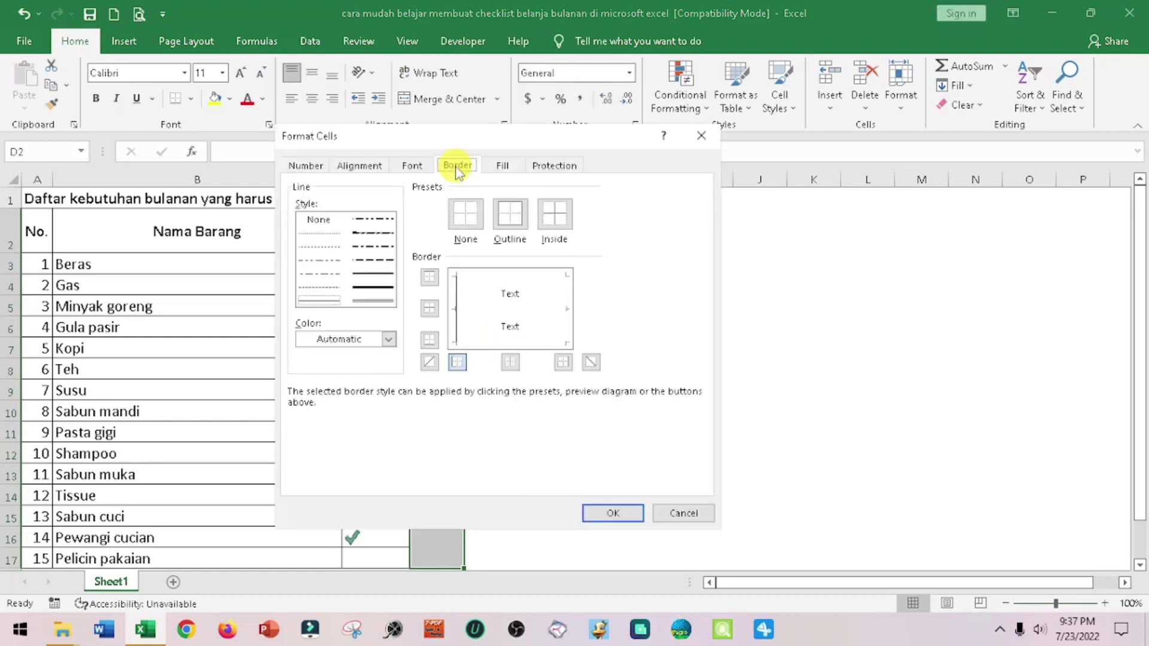
{"action": "left_click_drag", "start_coordinate": [516, 144], "coordinate": [833, 133]}
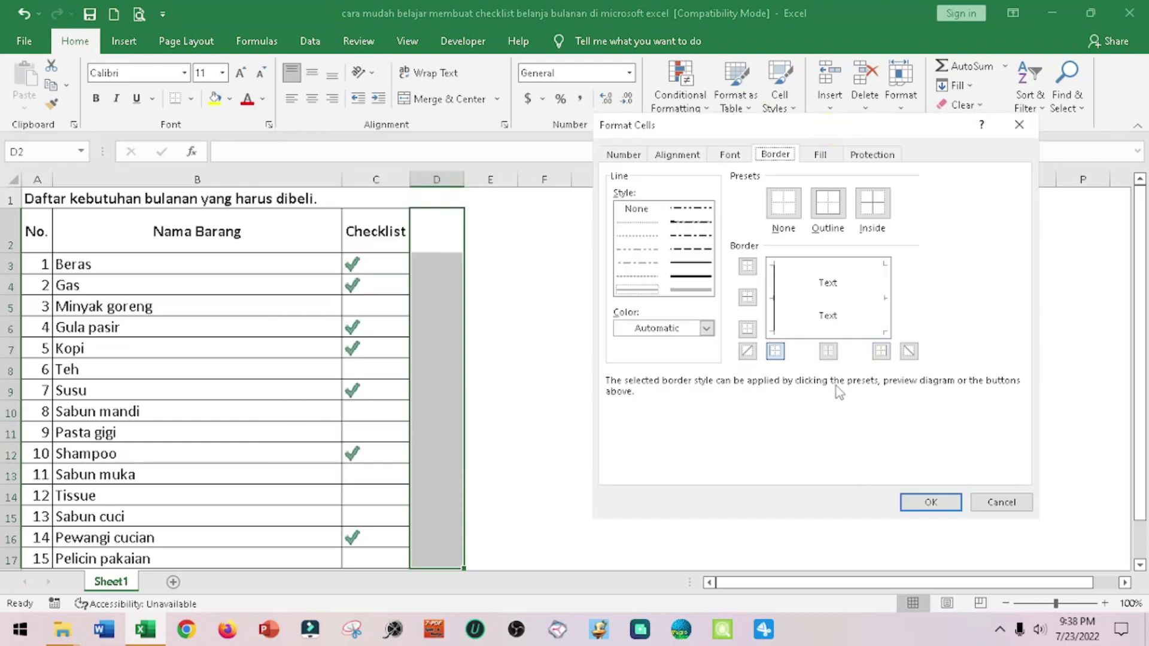
{"action": "left_click", "coordinate": [828, 202]}
{"action": "left_click", "coordinate": [872, 202]}
{"action": "left_click", "coordinate": [931, 502]}
Step: Copy the Checklist header from C2 into D2
{"action": "left_click", "coordinate": [436, 228]}
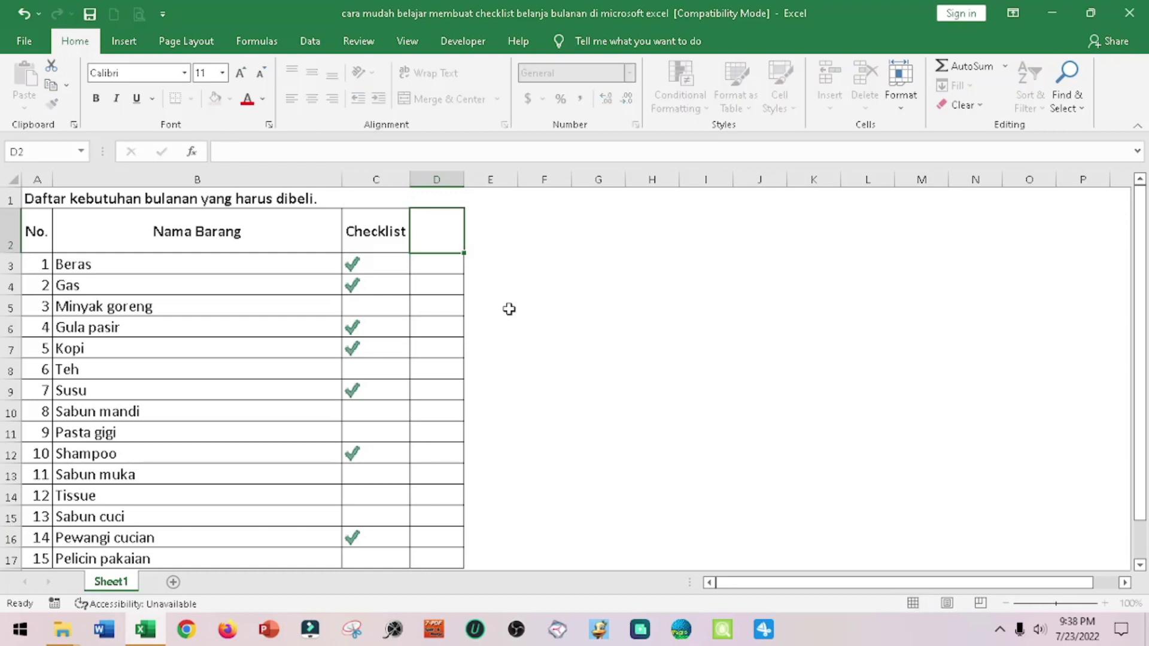
{"action": "key", "text": "Left"}
{"action": "key", "text": "ctrl+c"}
{"action": "key", "text": "ctrl+Right"}
{"action": "key", "text": "ctrl+v"}
{"action": "key", "text": "Left"}
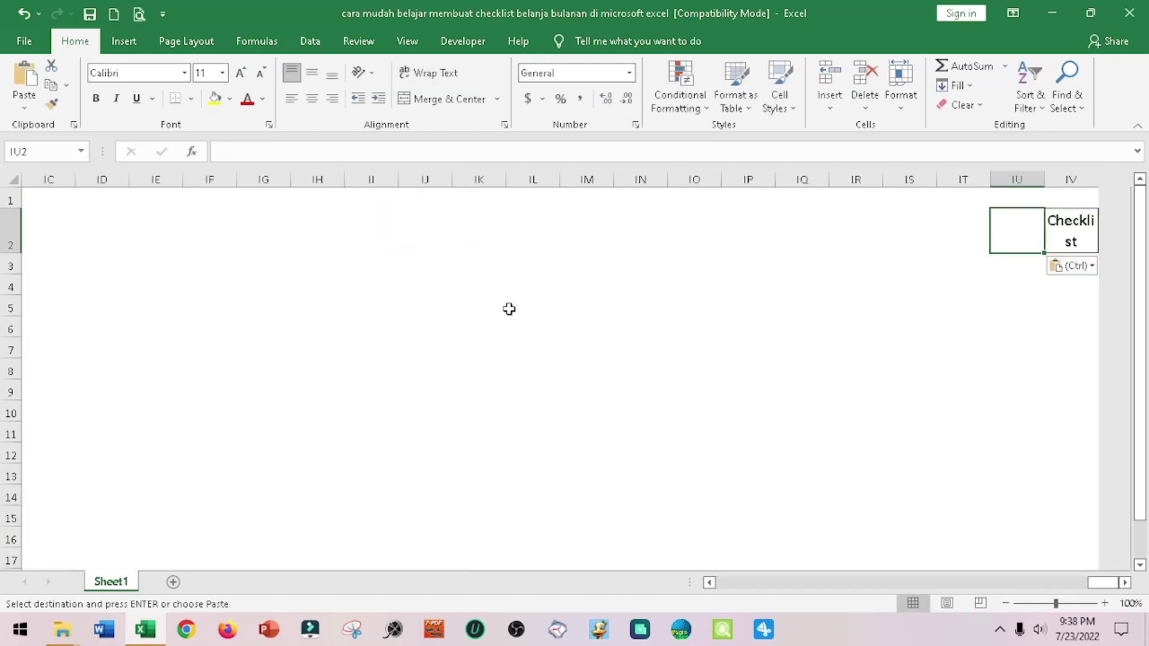
{"action": "key", "text": "ctrl+z"}
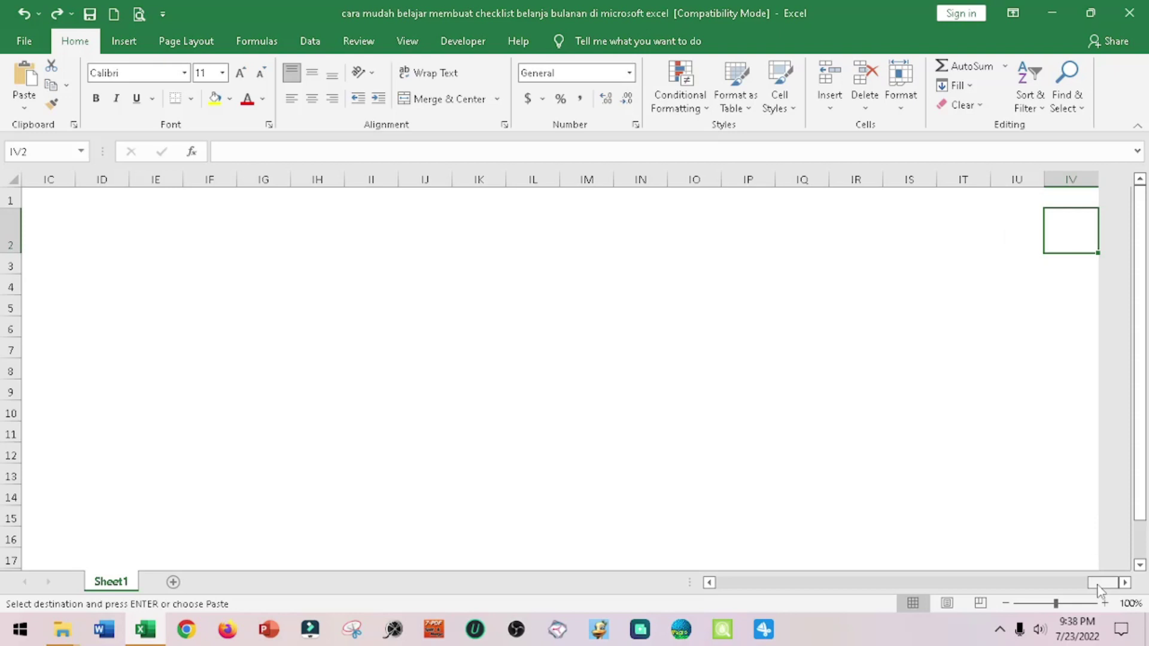
{"action": "left_click_drag", "start_coordinate": [1103, 582], "coordinate": [597, 605]}
{"action": "left_click", "coordinate": [456, 233]}
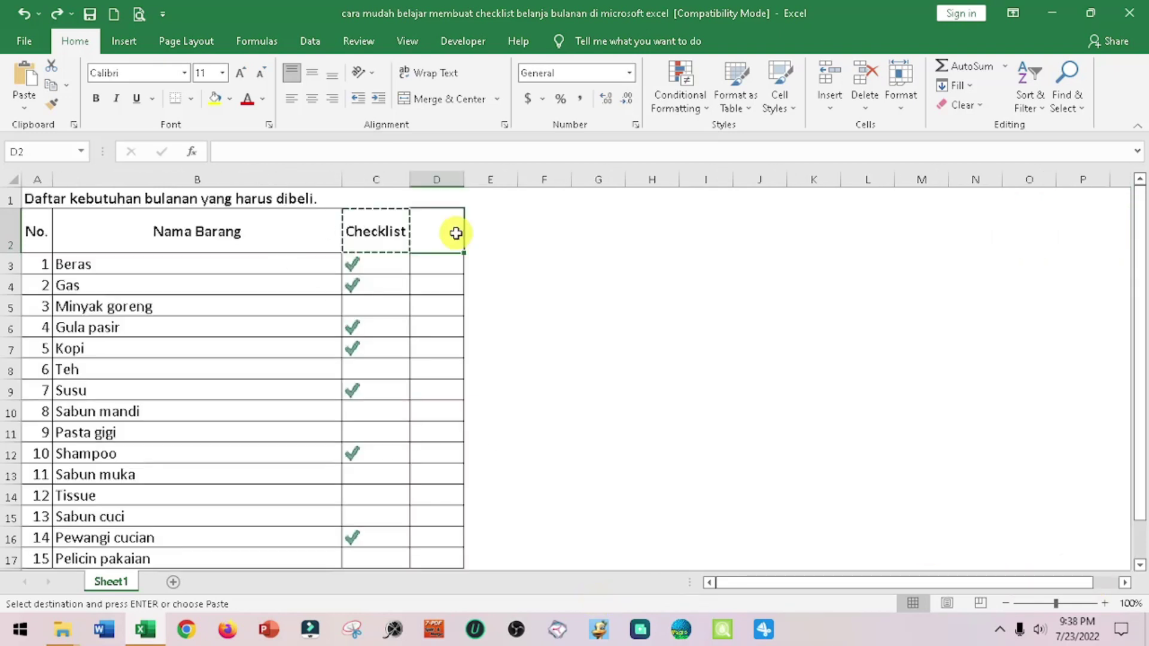
{"action": "key", "text": "ctrl+v"}
Step: Widen column D and change the D2 header to 'Warna Checklist'
{"action": "left_click_drag", "start_coordinate": [475, 177], "coordinate": [488, 178]}
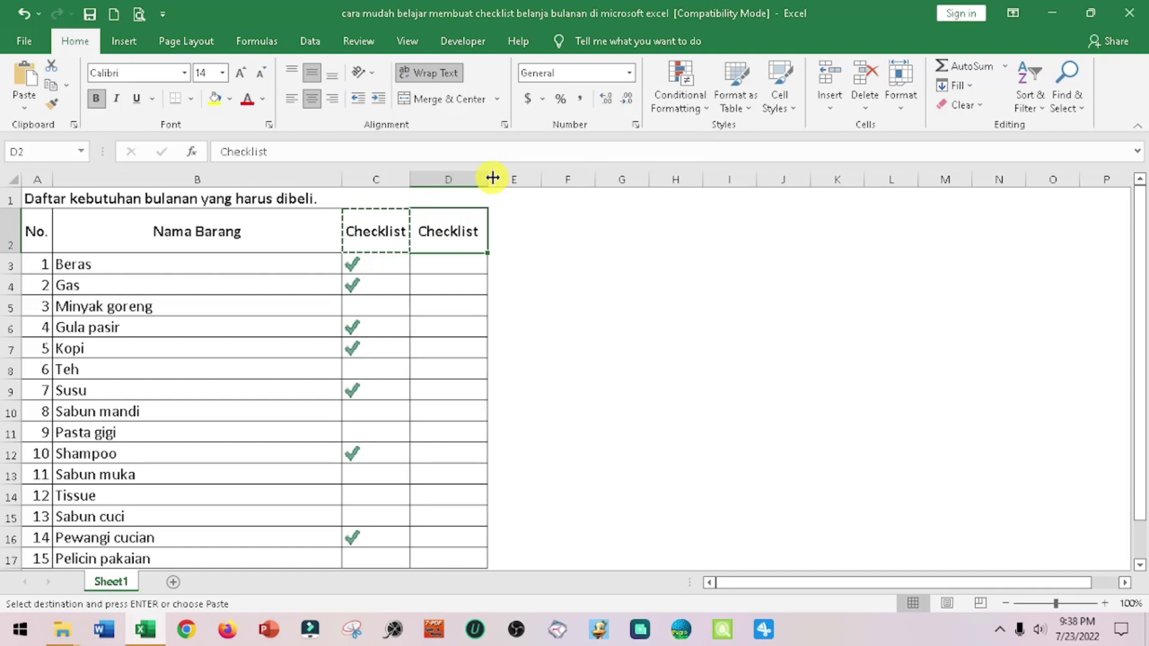
{"action": "left_click", "coordinate": [219, 151]}
{"action": "type", "text": "Warna"}
{"action": "key", "text": "Return"}
{"action": "key", "text": "Return"}
{"action": "key", "text": "Return"}
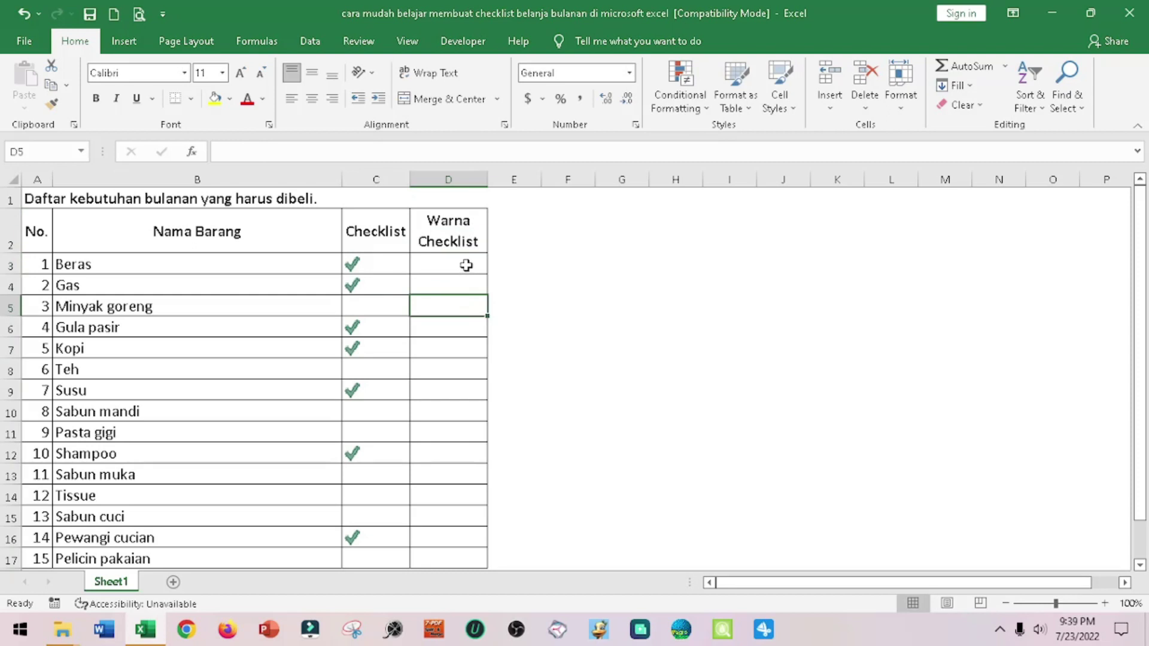
Step: Select the Warna Checklist cells D3:D16 and start a new conditional formatting rule
{"action": "left_click_drag", "start_coordinate": [466, 265], "coordinate": [459, 557]}
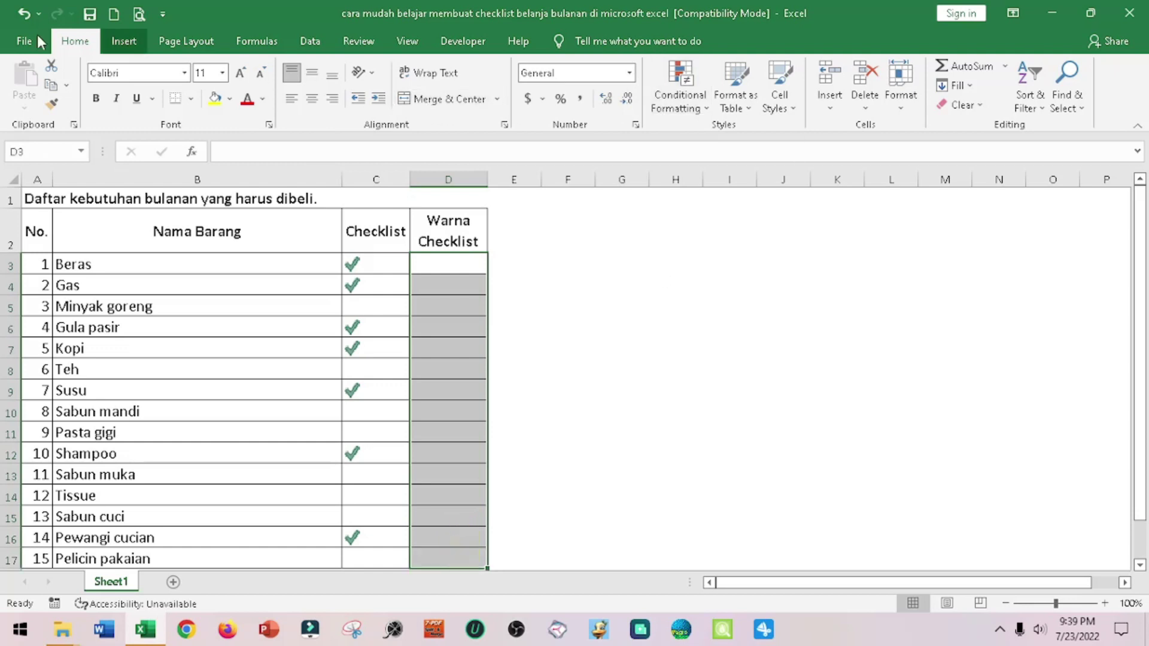
{"action": "left_click", "coordinate": [711, 114]}
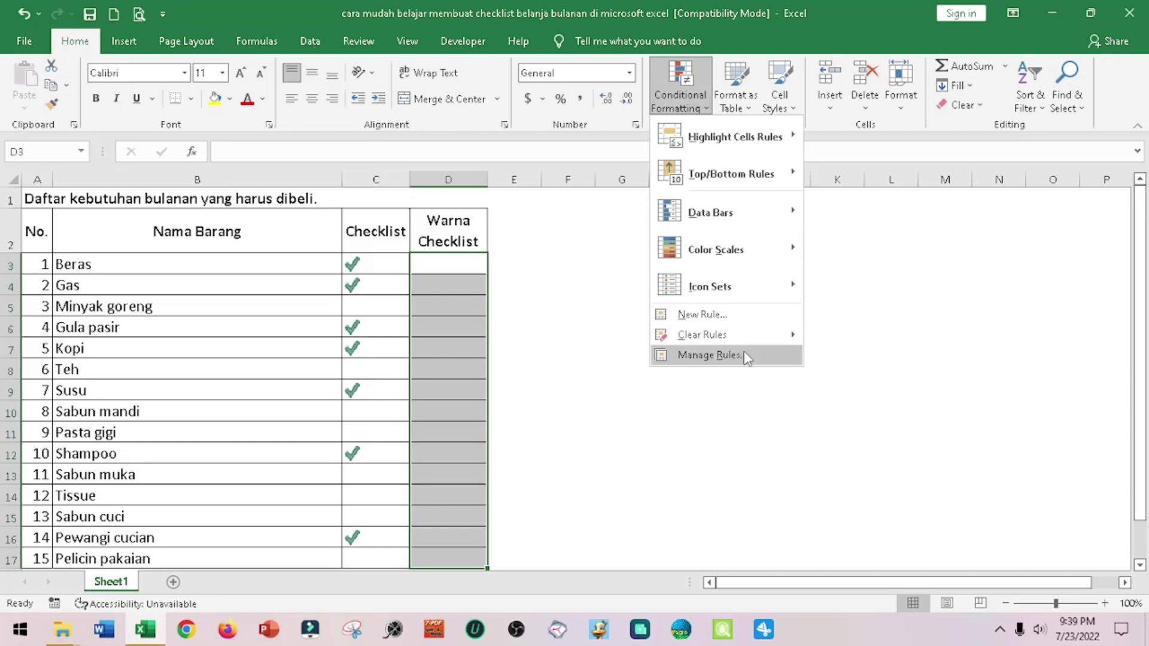
{"action": "left_click", "coordinate": [706, 327]}
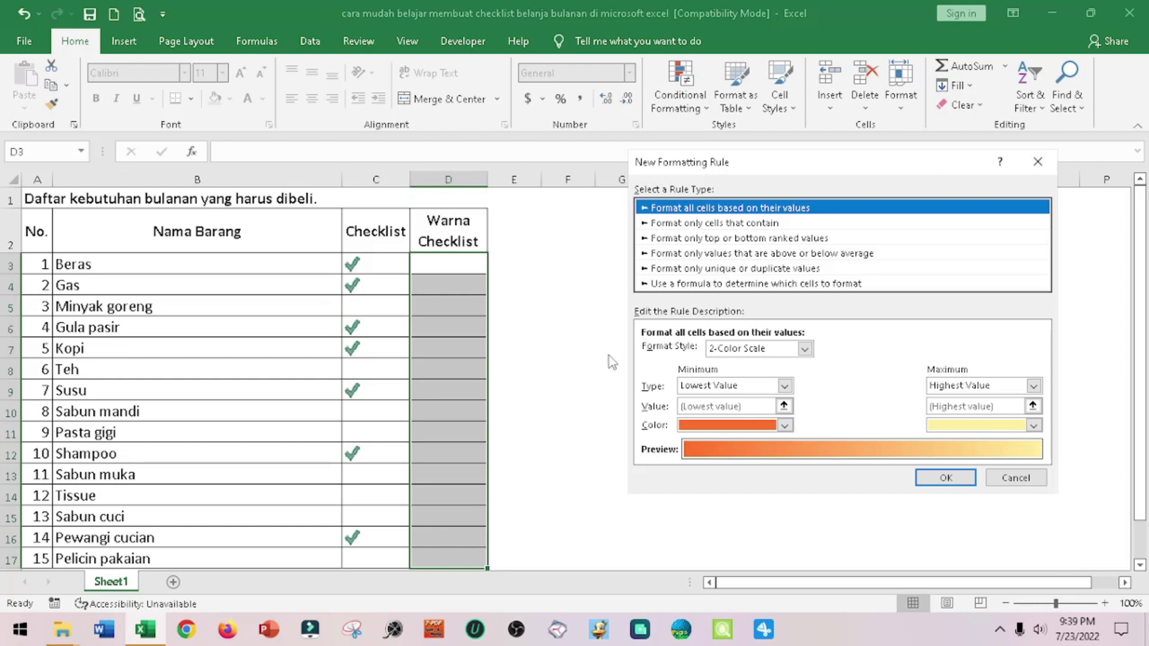
Step: Create a 'Format only cells that contain' No Blanks rule with a yellow fill
{"action": "left_click", "coordinate": [696, 223]}
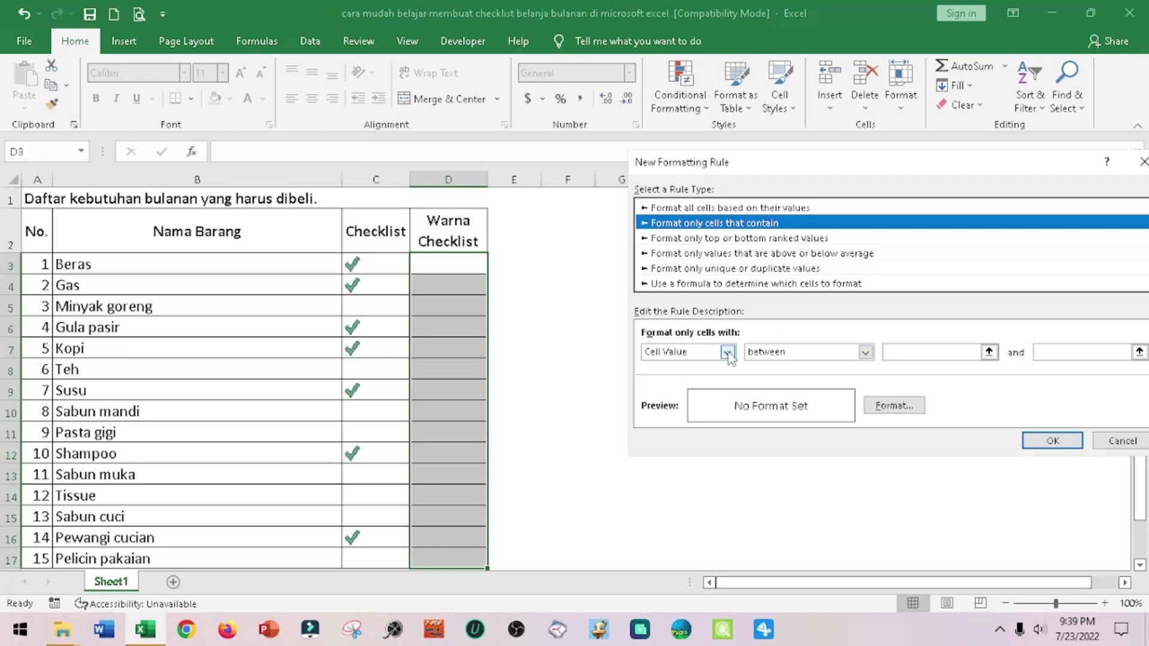
{"action": "left_click", "coordinate": [728, 353]}
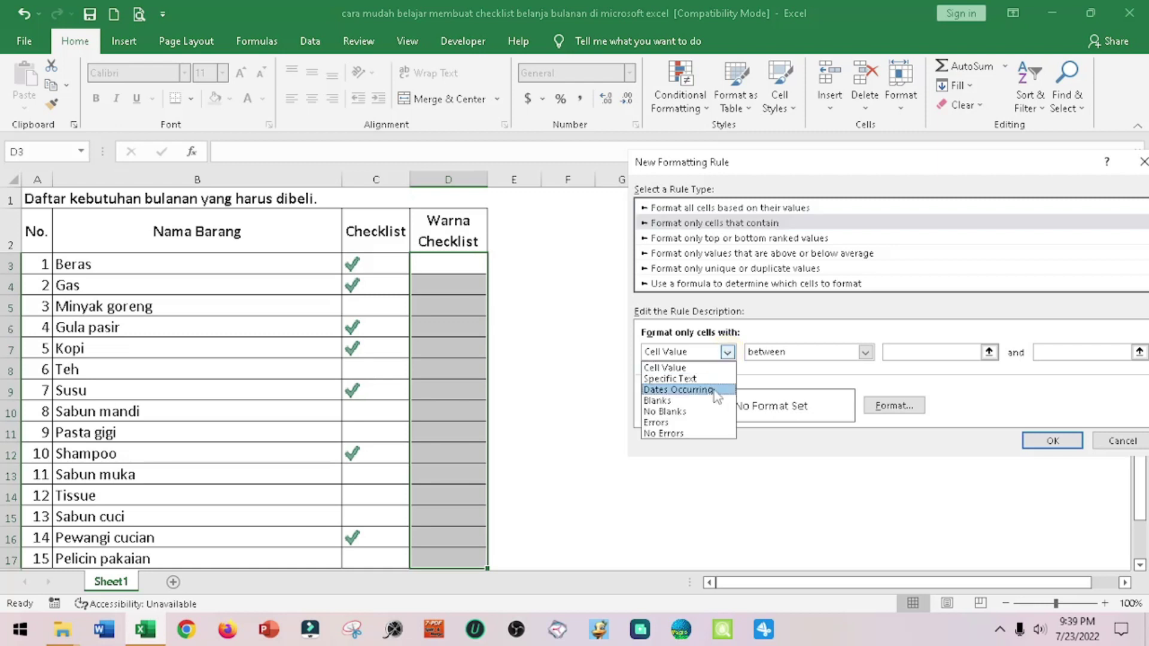
{"action": "left_click", "coordinate": [698, 413]}
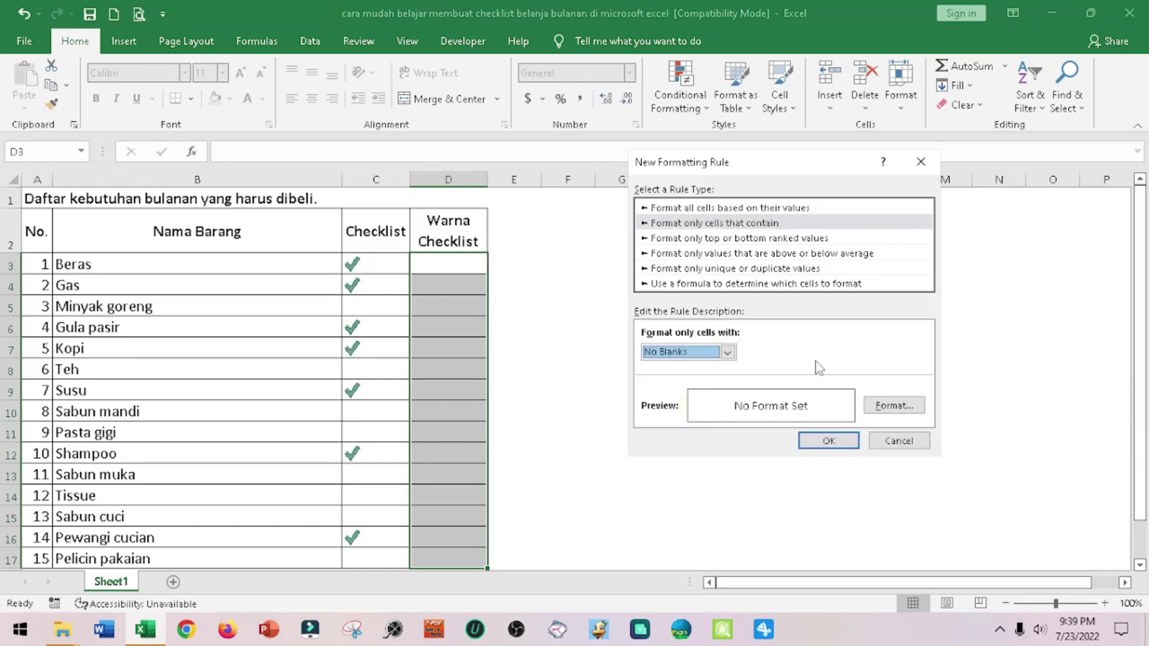
{"action": "left_click", "coordinate": [894, 407]}
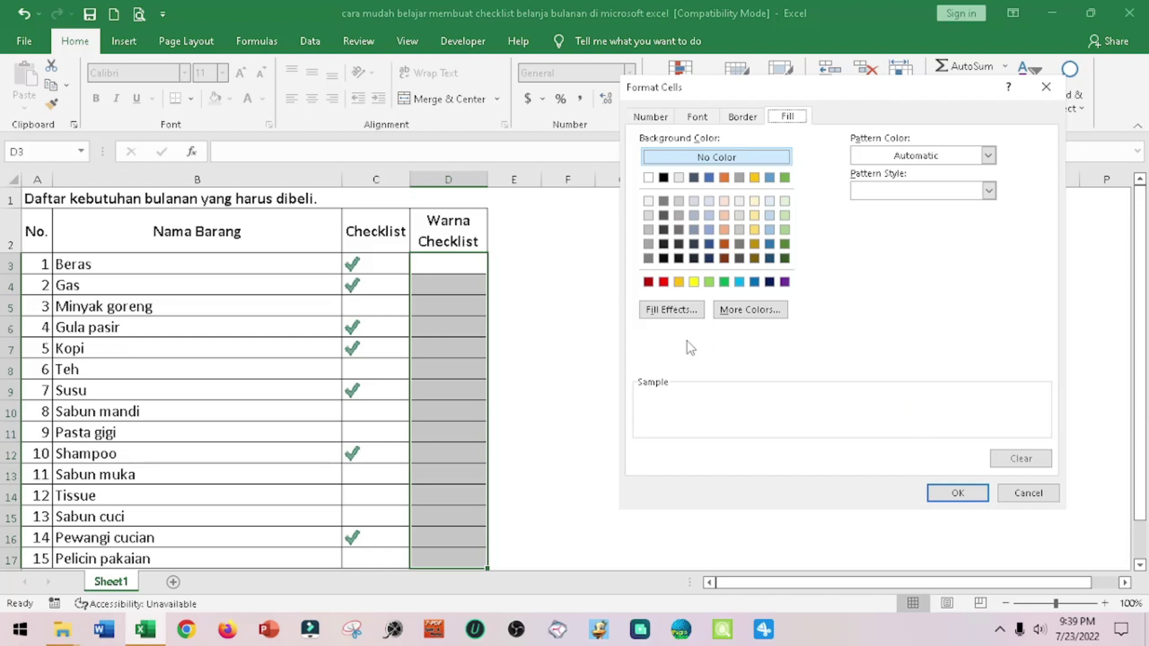
{"action": "left_click", "coordinate": [695, 282]}
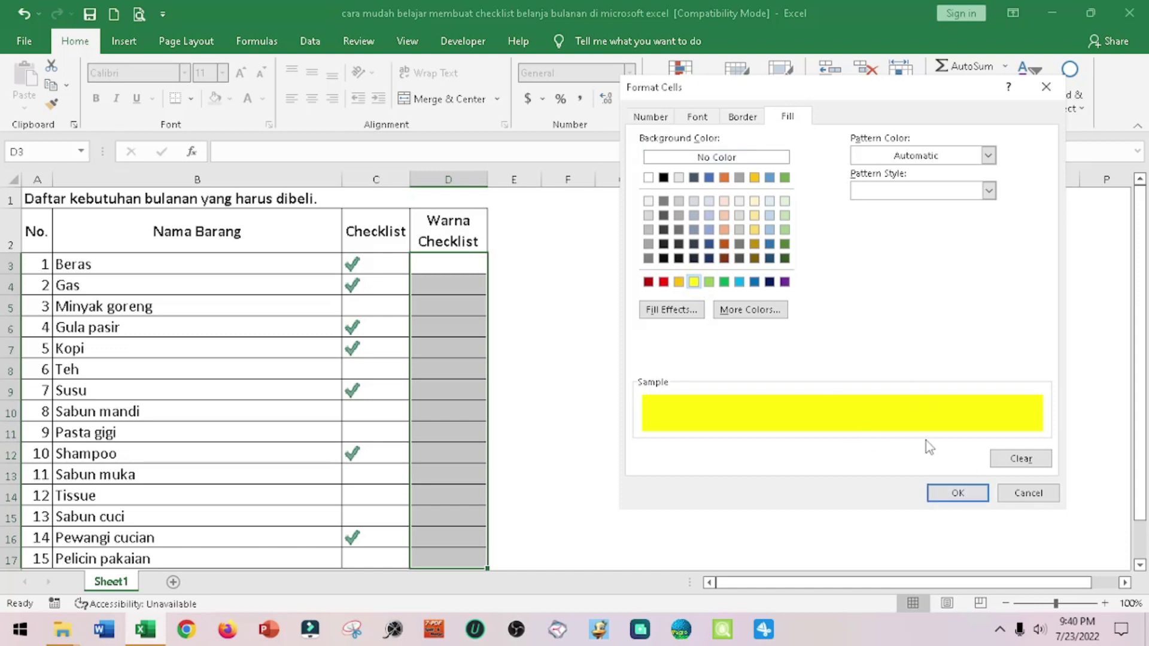
{"action": "left_click", "coordinate": [959, 494]}
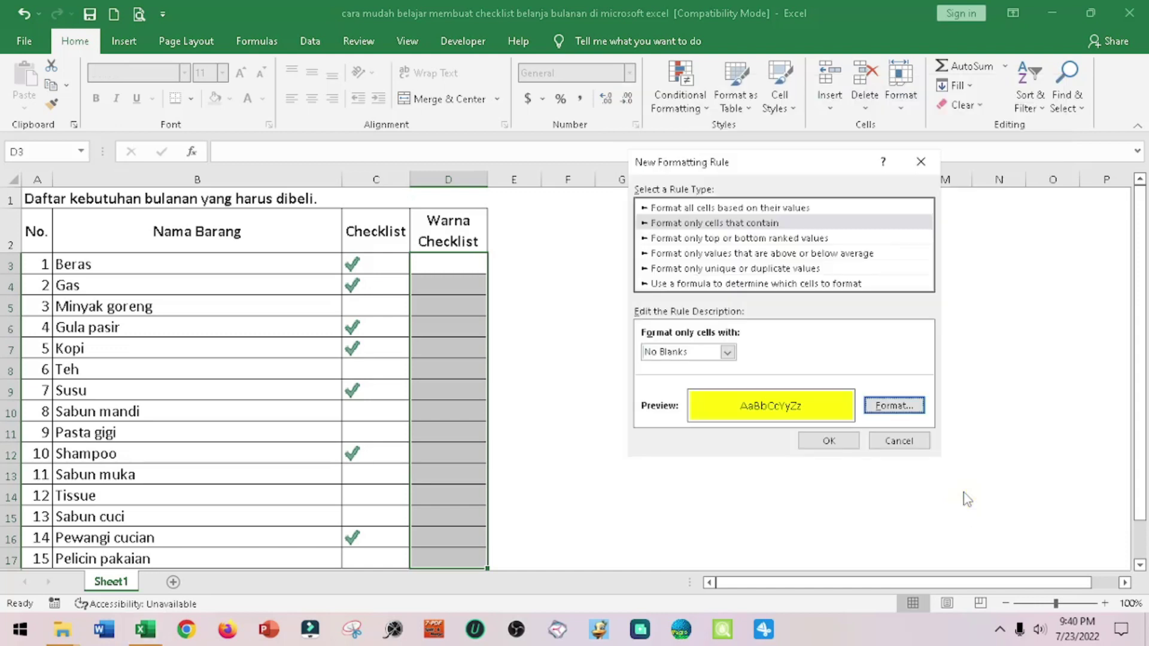
{"action": "left_click", "coordinate": [844, 441]}
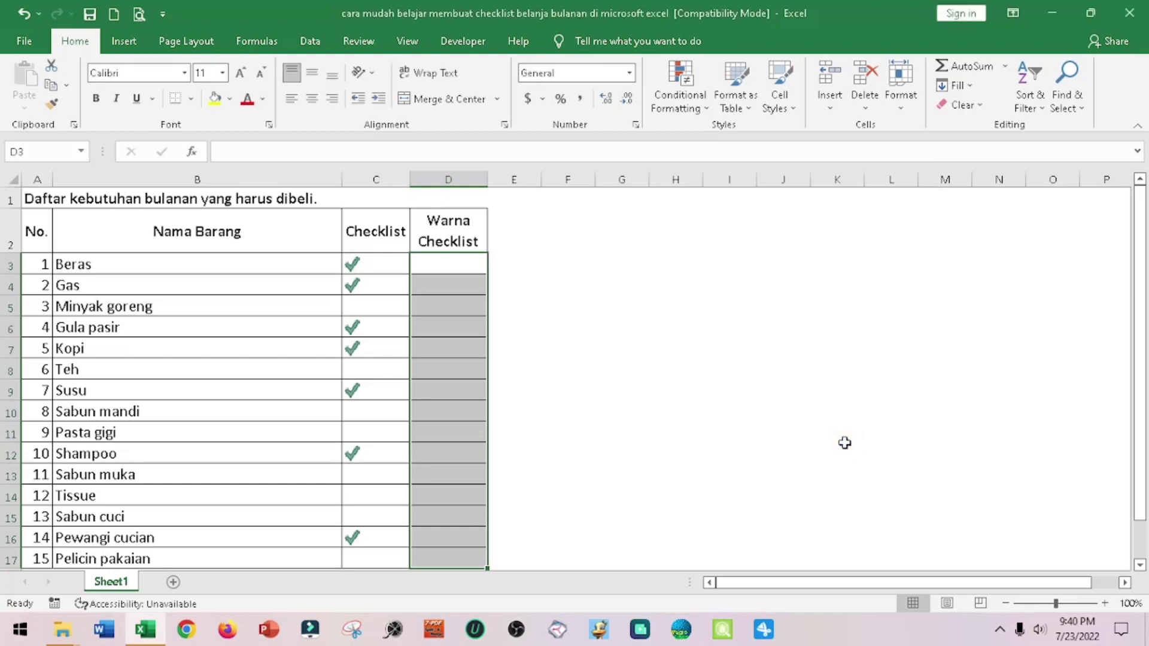
Step: Open Manage Rules and select the yellow-fill non-blank rule for D3:D17
{"action": "left_click", "coordinate": [708, 113]}
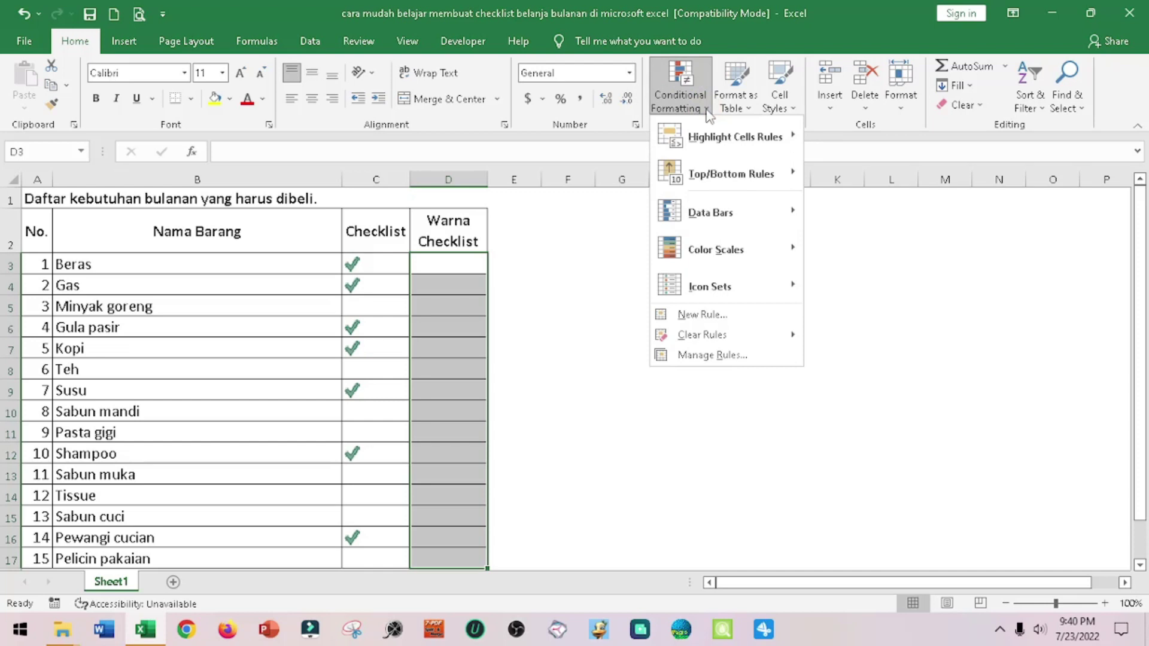
{"action": "left_click", "coordinate": [731, 357]}
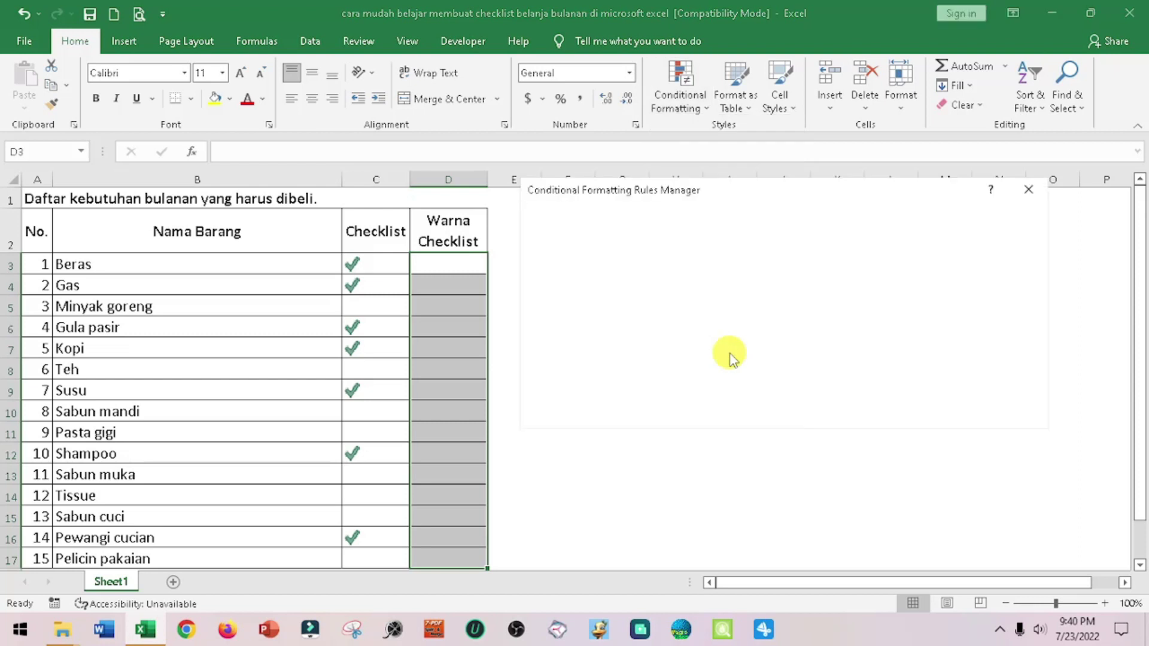
{"action": "left_click", "coordinate": [624, 291]}
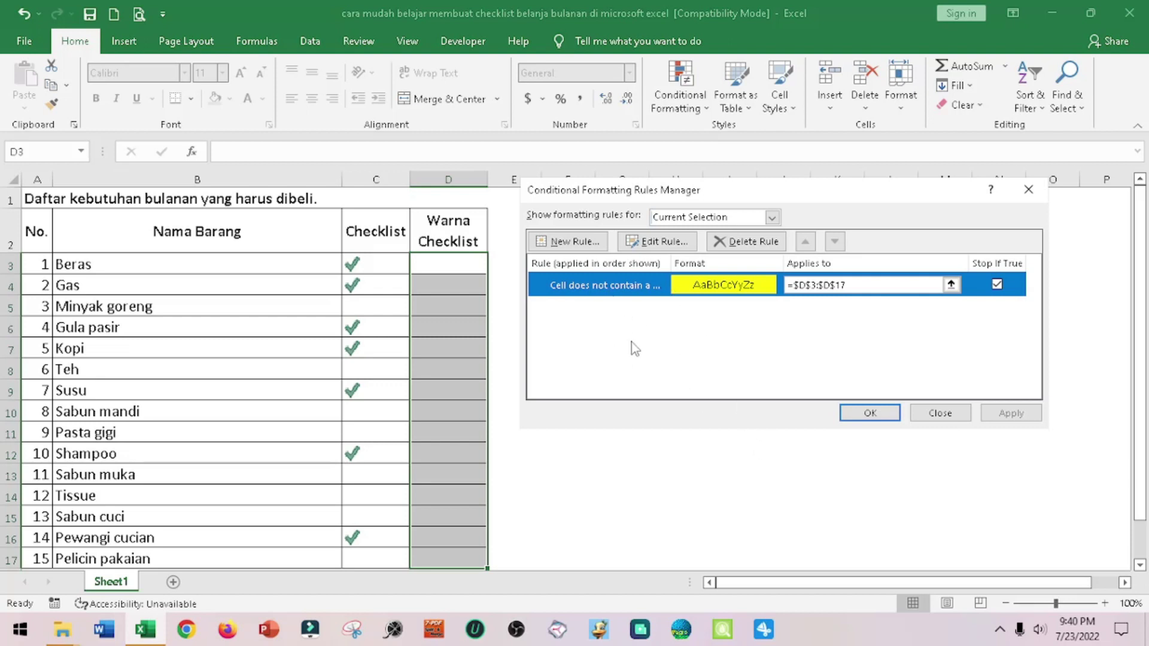
Step: Add a 3 Symbols (Uncircled) icon-set rule with Show Icon Only to D3:D17 and apply it
{"action": "left_click", "coordinate": [572, 242]}
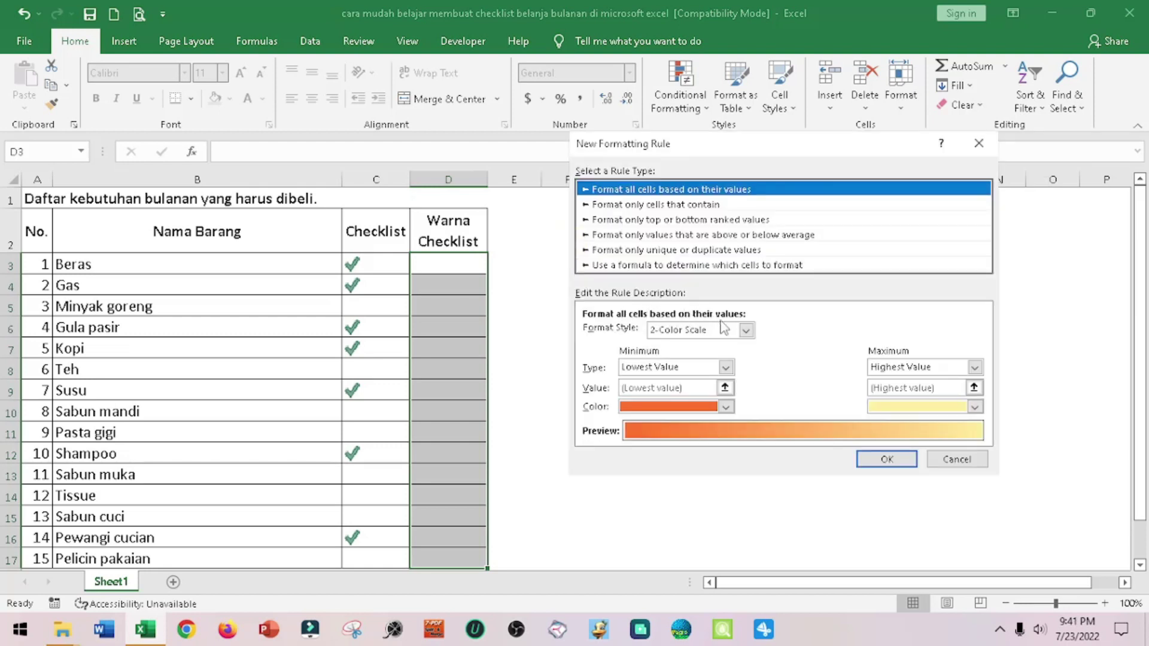
{"action": "left_click", "coordinate": [746, 331]}
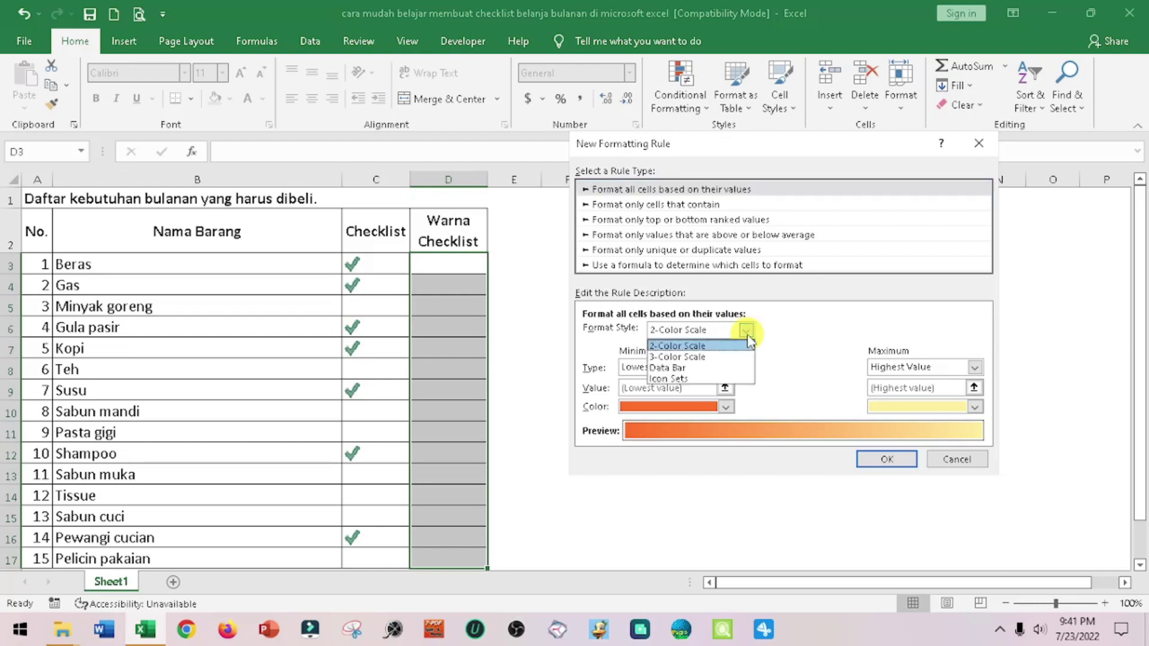
{"action": "left_click", "coordinate": [716, 378]}
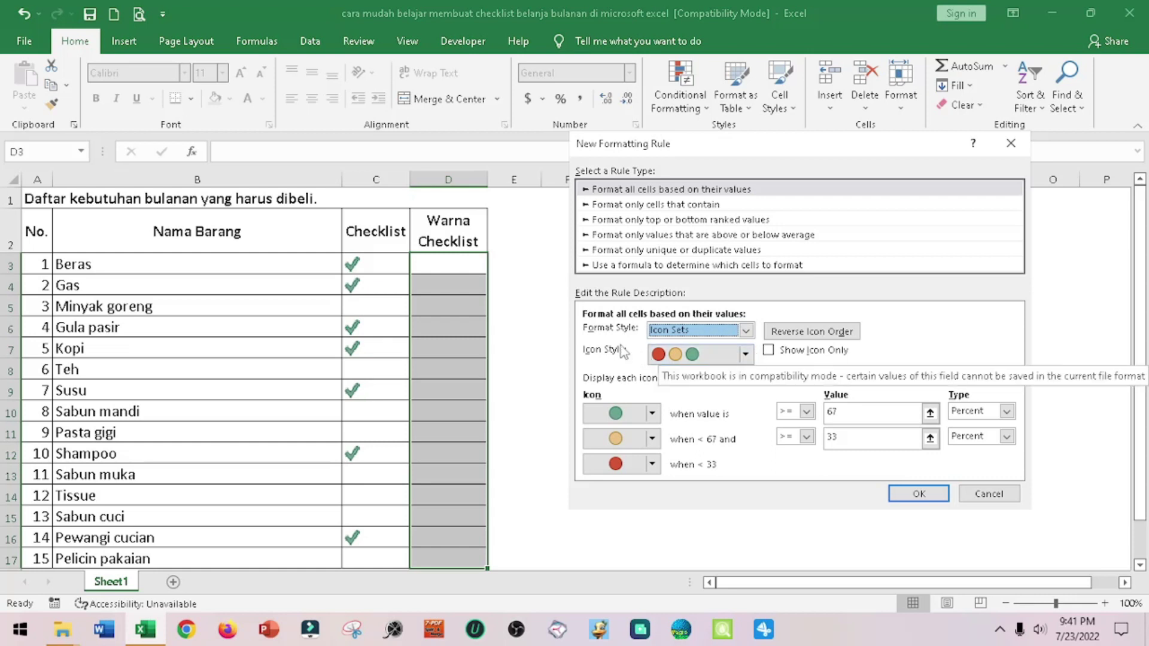
{"action": "left_click", "coordinate": [745, 356]}
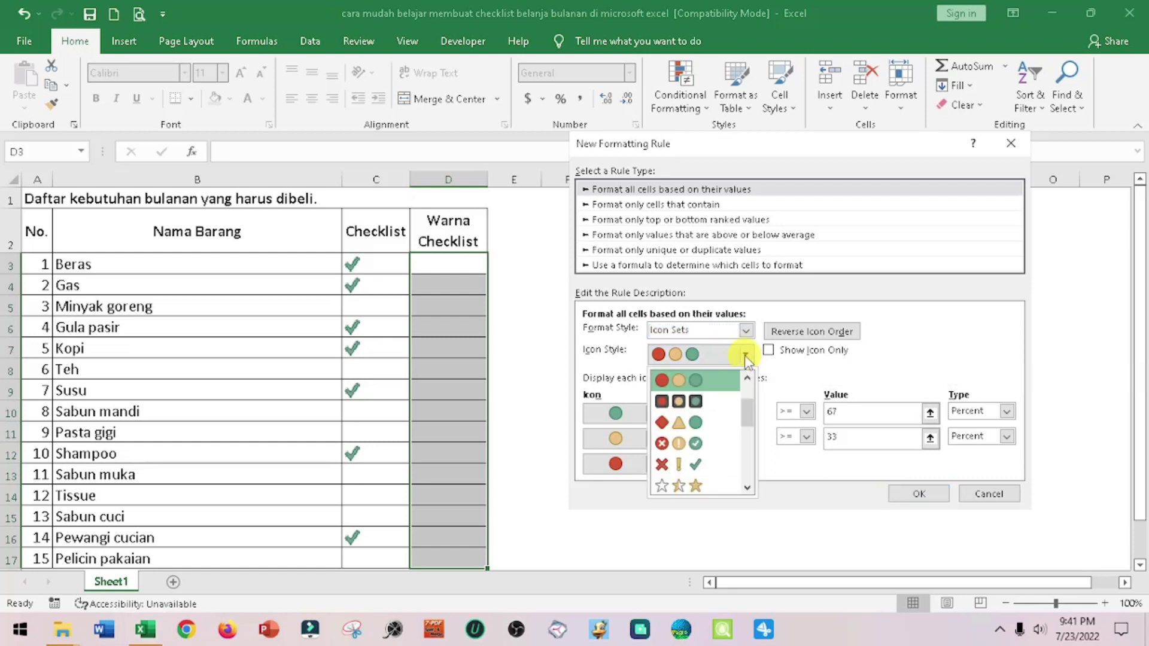
{"action": "left_click", "coordinate": [696, 465]}
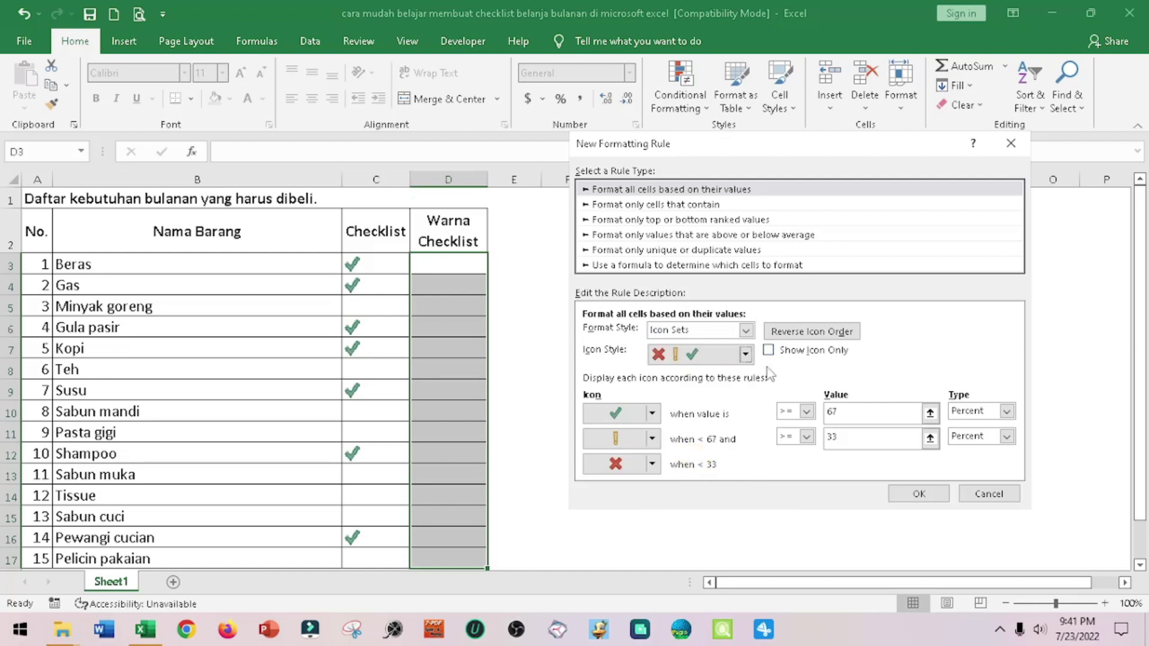
{"action": "left_click", "coordinate": [770, 351]}
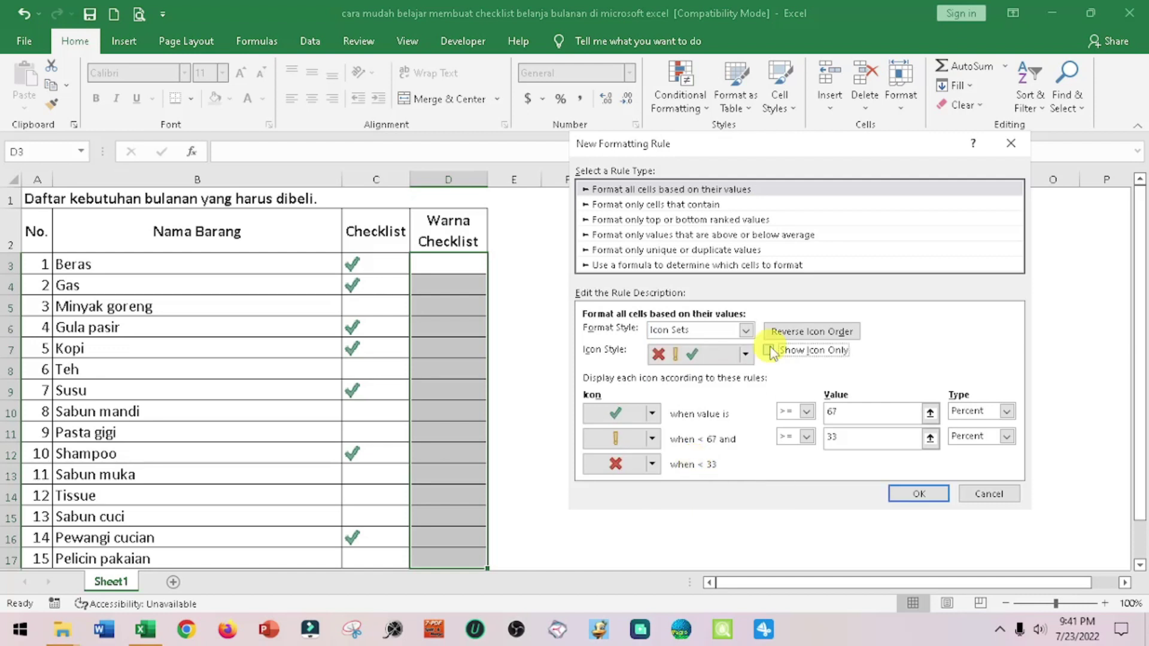
{"action": "left_click", "coordinate": [918, 495]}
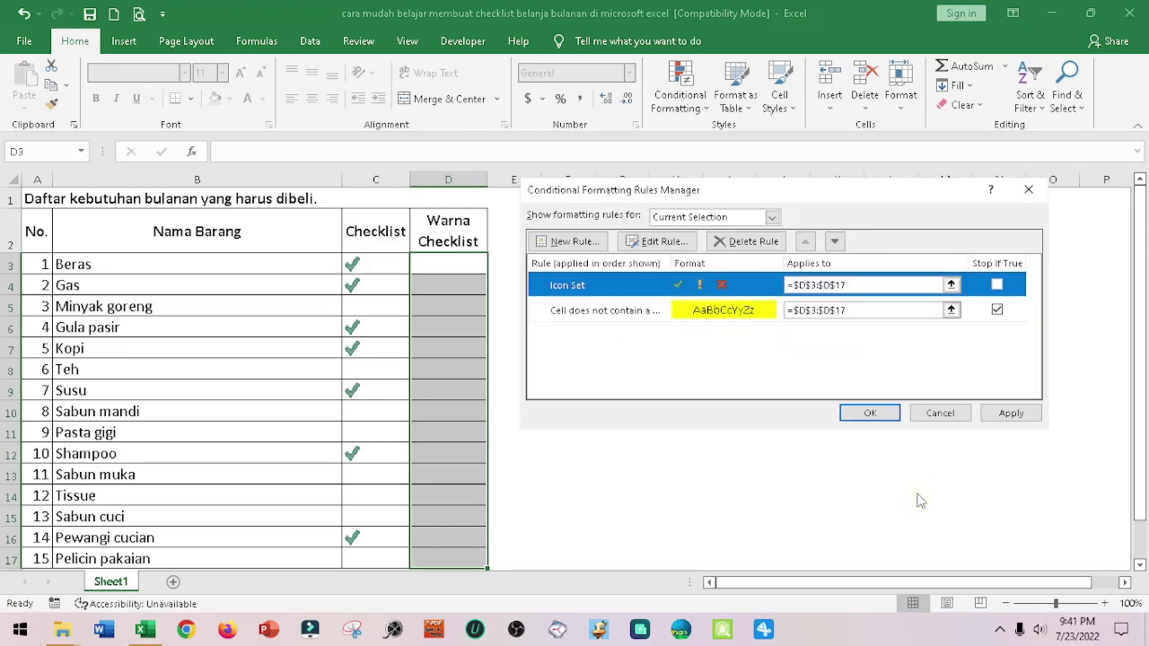
{"action": "left_click", "coordinate": [1011, 419]}
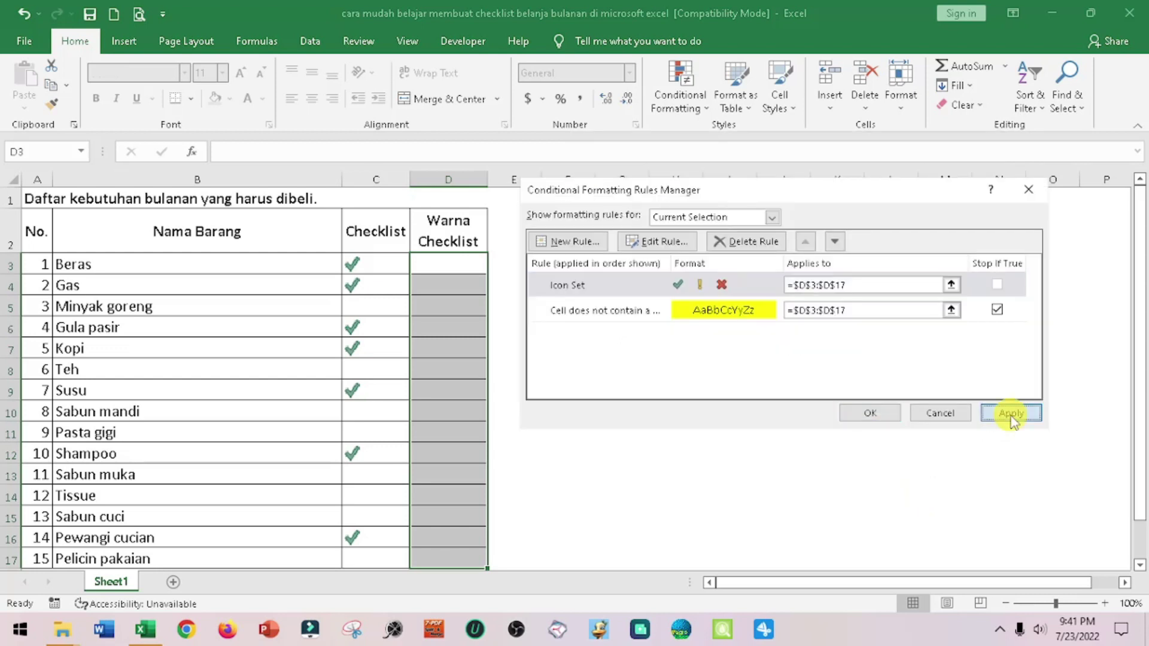
{"action": "left_click", "coordinate": [871, 413]}
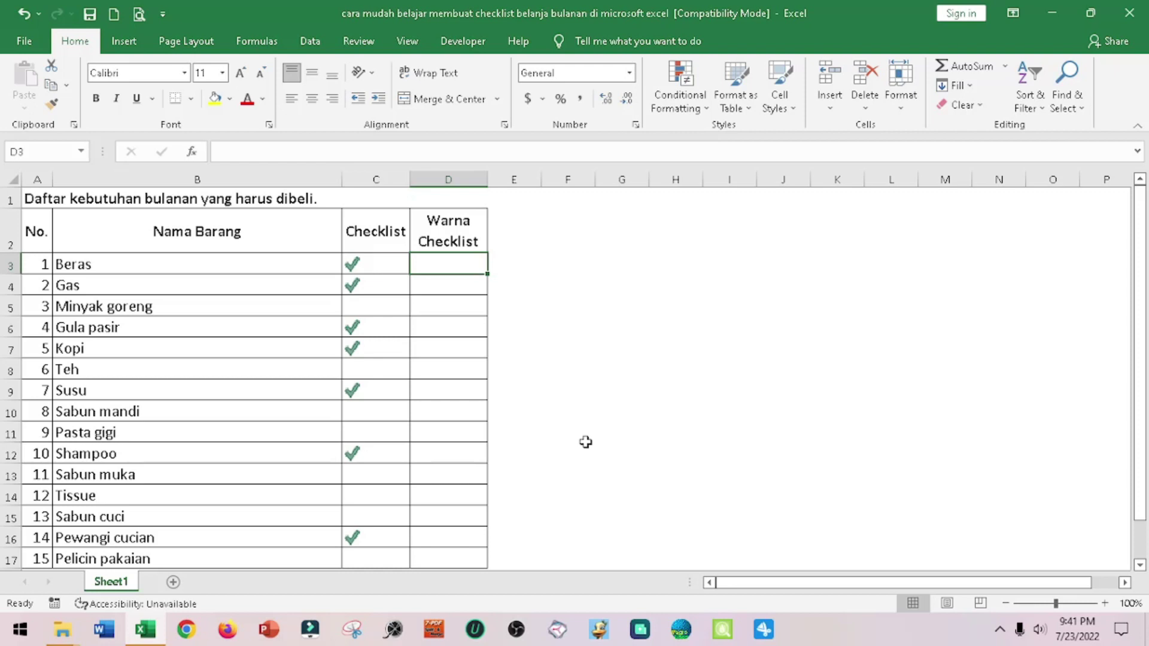
Step: Mark Beras, Gas and Gula pasir as checked in column D, skipping Minyak goreng
{"action": "type", "text": "a"}
{"action": "key", "text": "Return"}
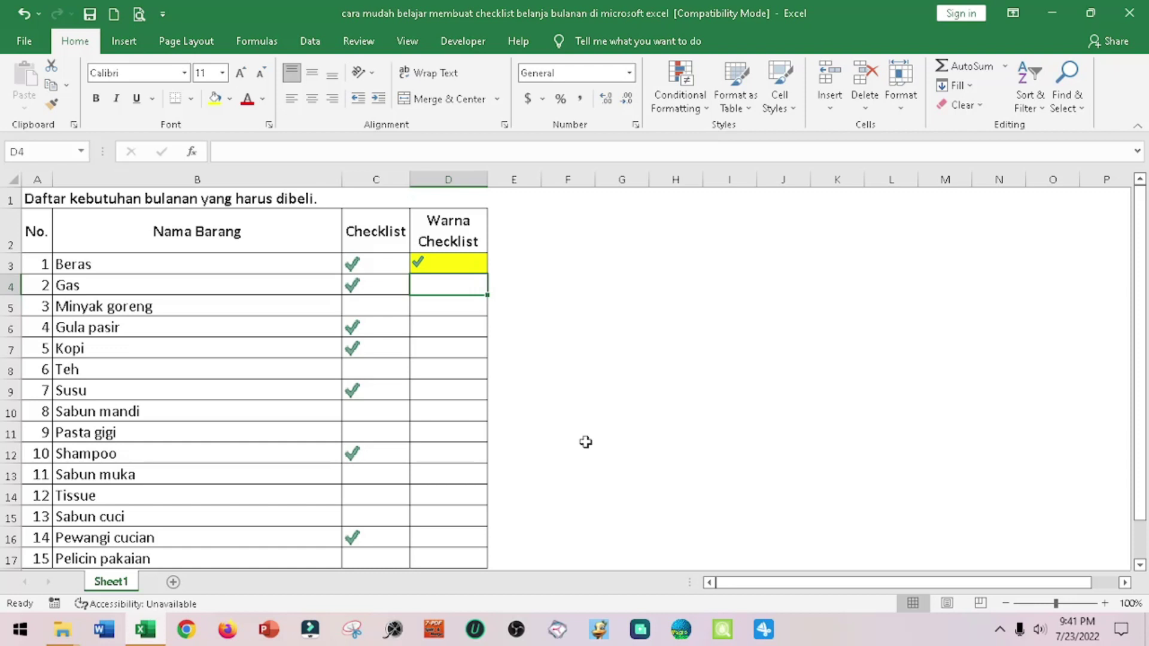
{"action": "type", "text": "a"}
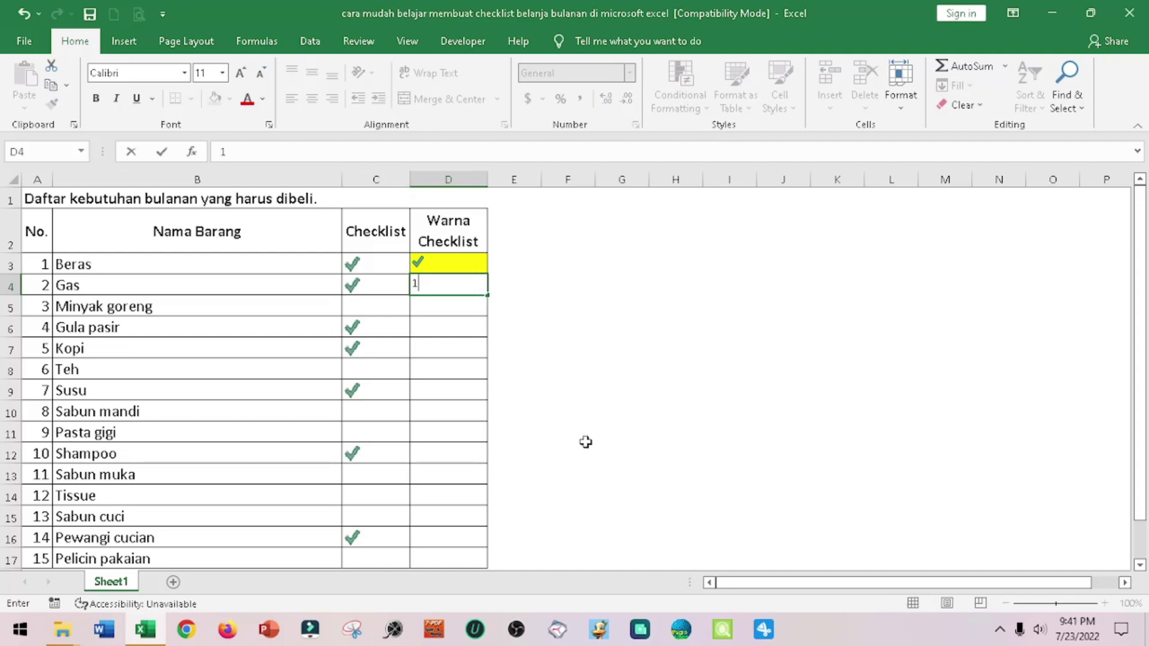
{"action": "key", "text": "Return"}
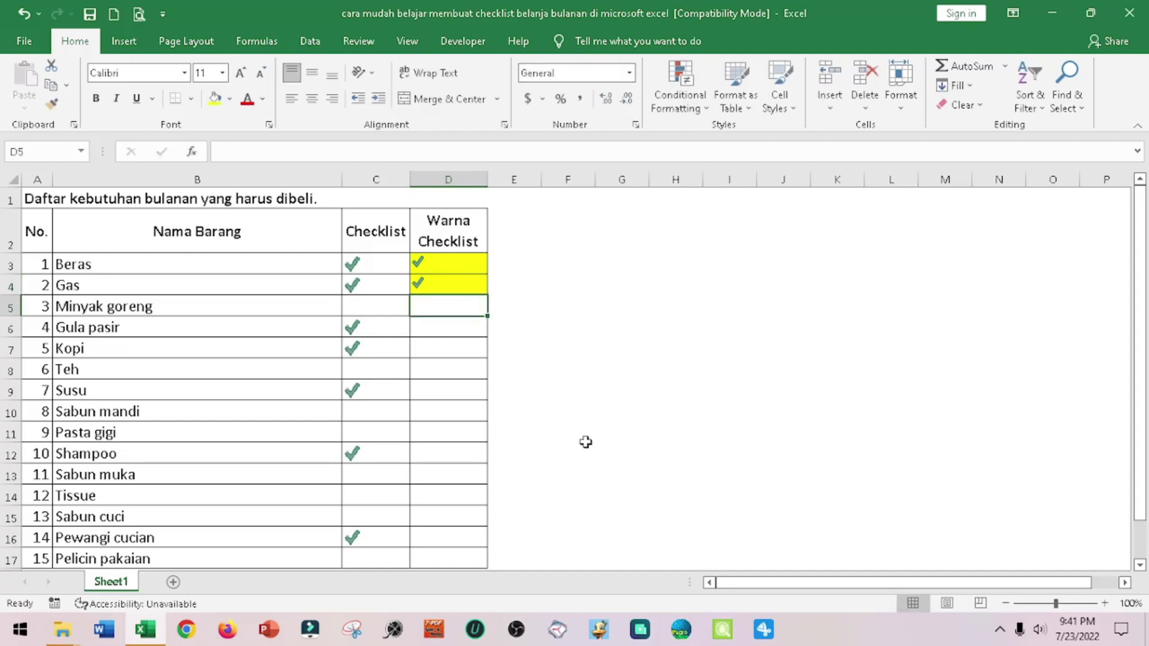
{"action": "key", "text": "Down"}
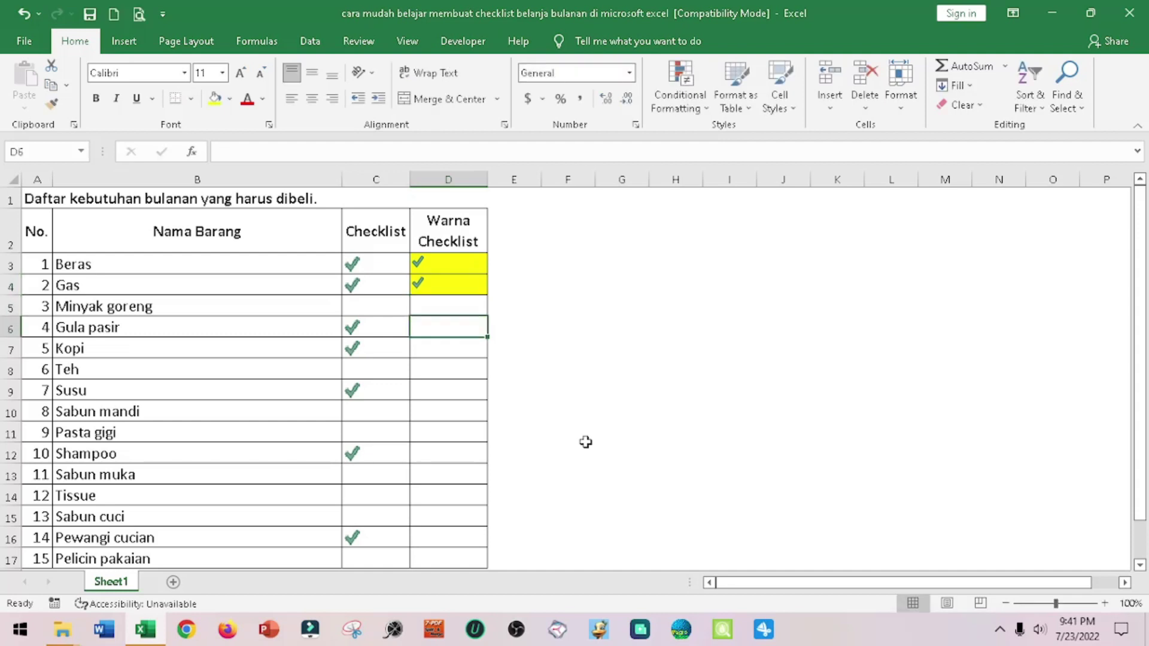
{"action": "key", "text": "Up"}
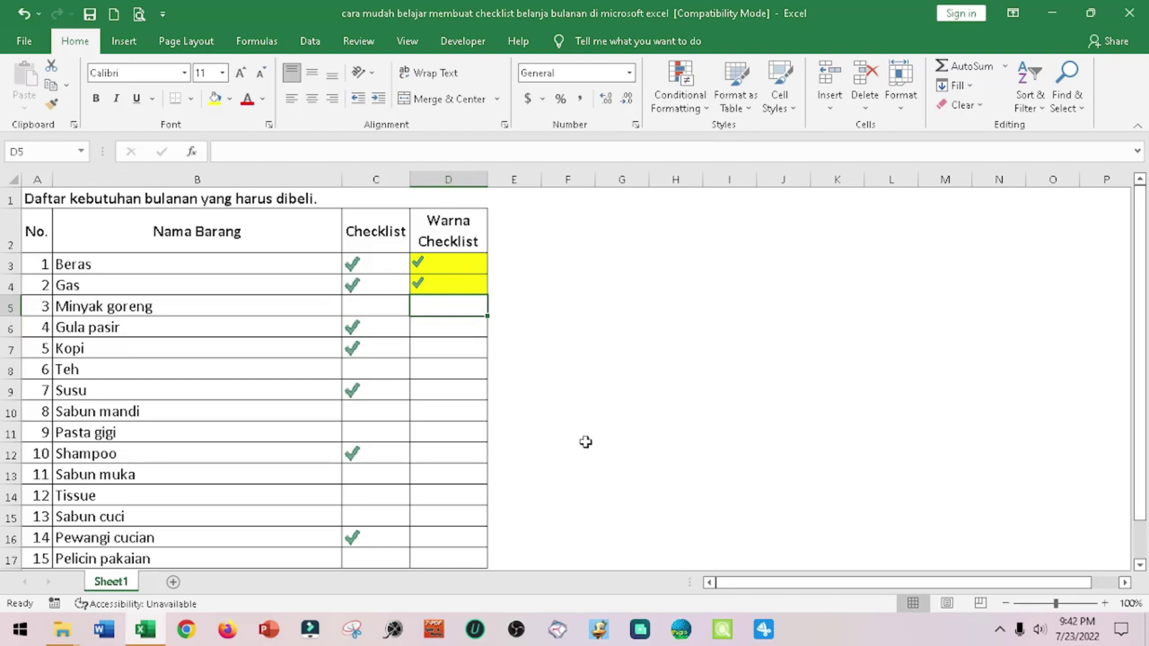
{"action": "key", "text": "Down"}
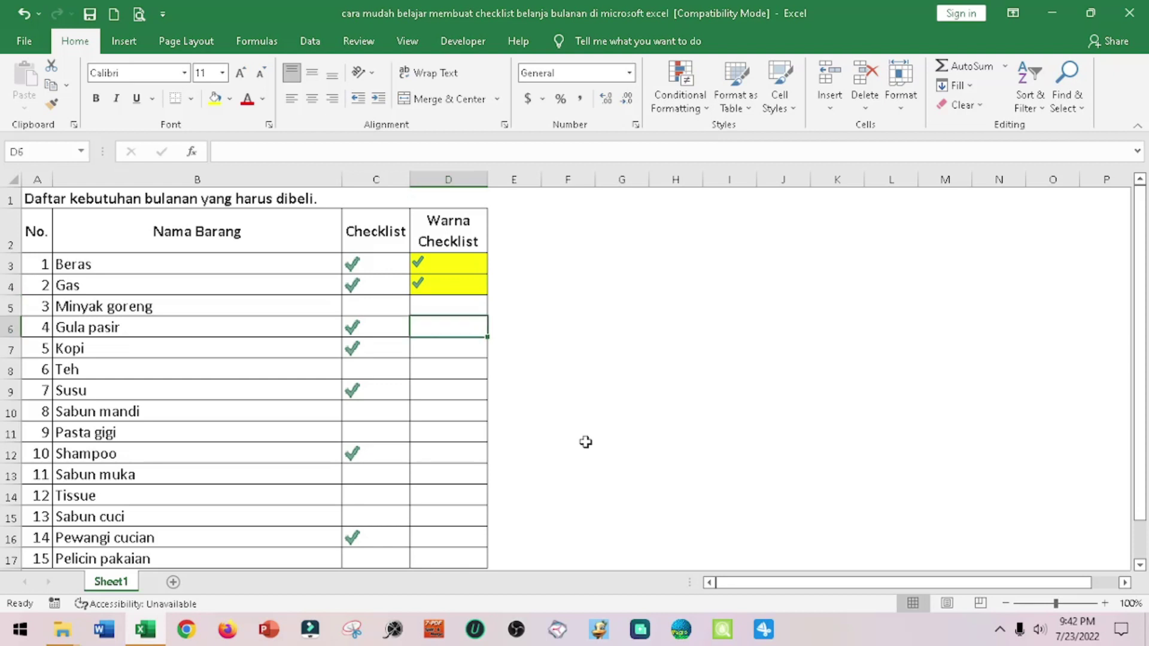
{"action": "type", "text": "1"}
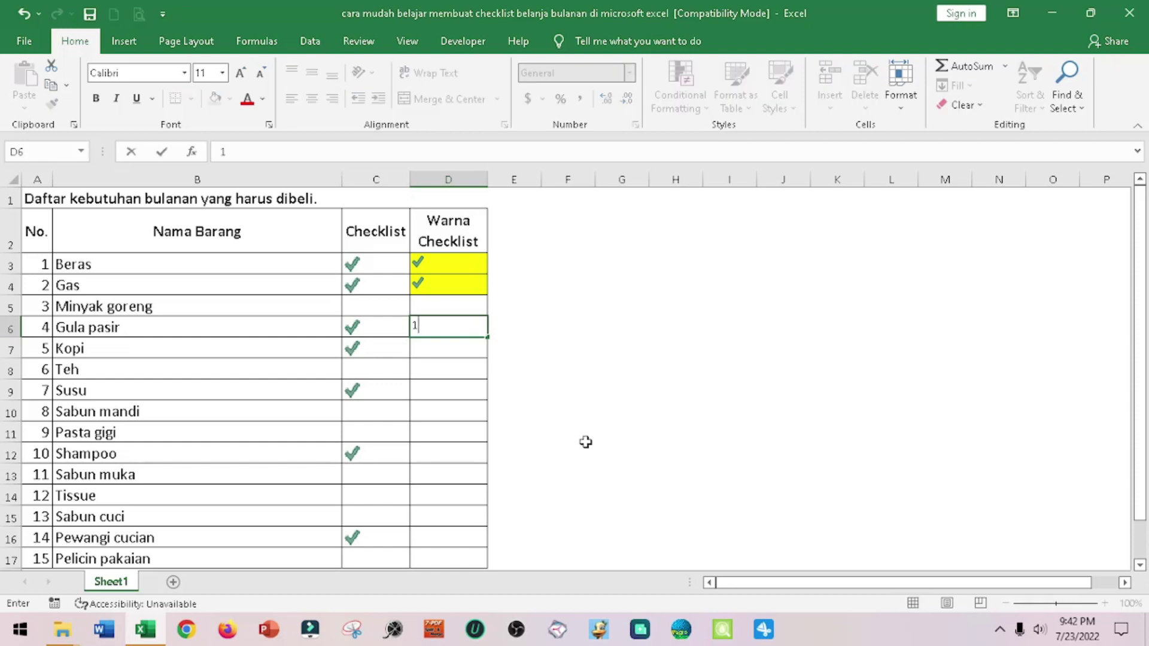
{"action": "key", "text": "Return"}
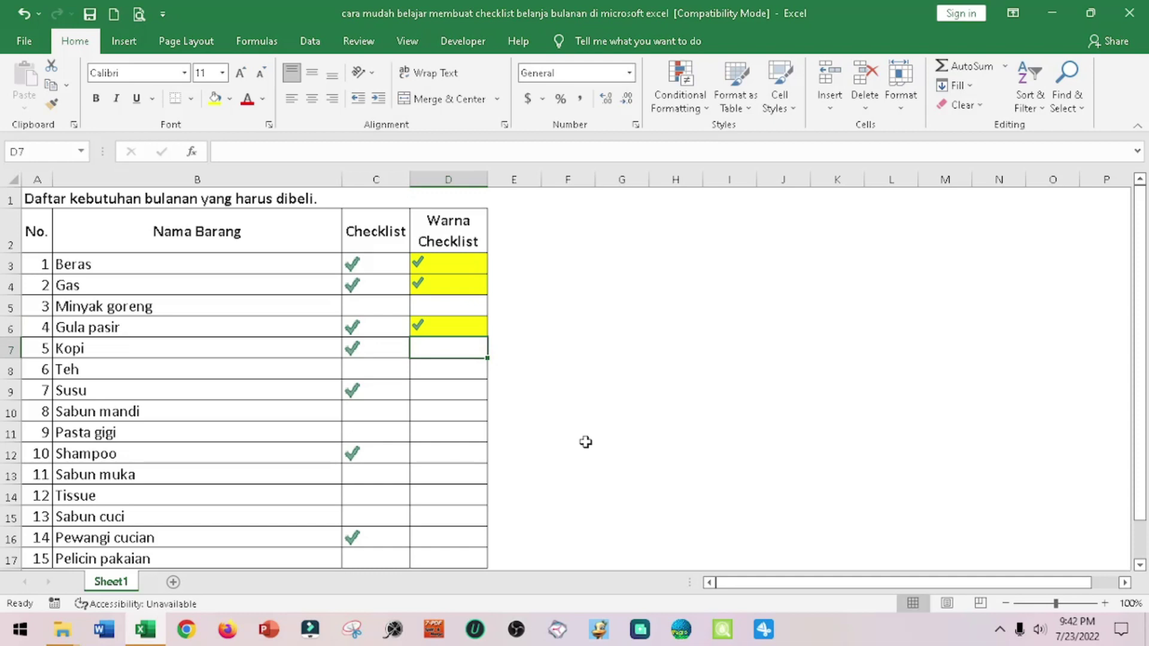
Step: Enter 1 in column D for Kopi and Susu
{"action": "key", "text": "Up"}
{"action": "key", "text": "Down"}
{"action": "type", "text": "1"}
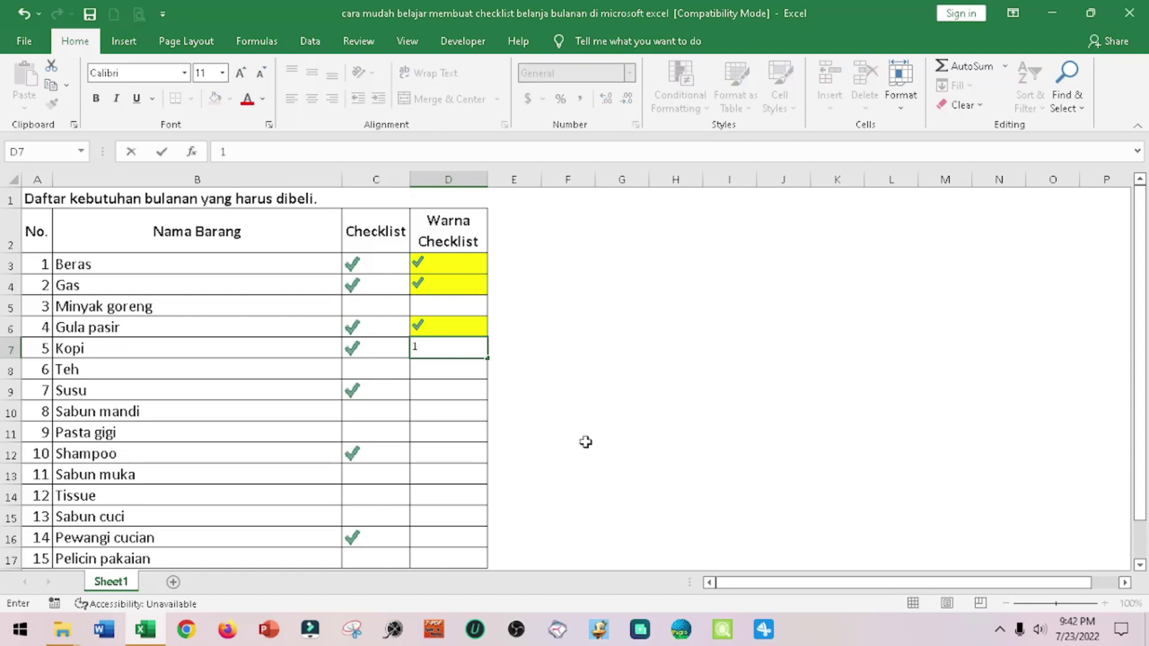
{"action": "key", "text": "Return"}
{"action": "key", "text": "Down"}
{"action": "type", "text": "1"}
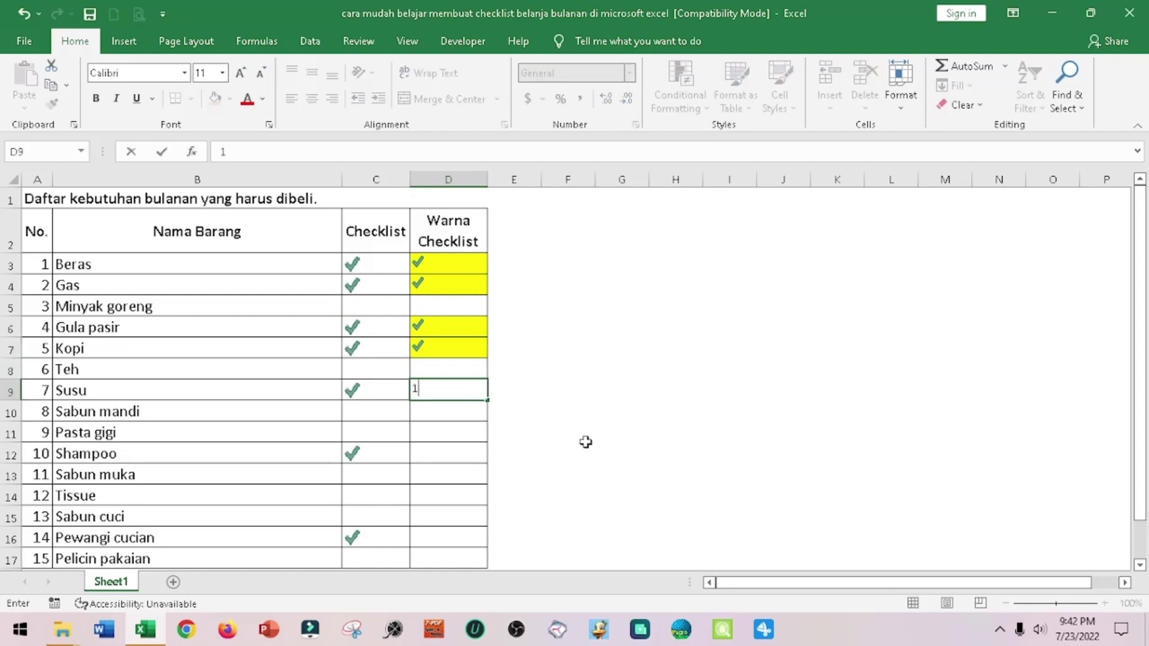
{"action": "key", "text": "Return"}
Step: Enter 1 in column D for Shampoo and Pewangi cucian
{"action": "key", "text": "Down"}
{"action": "key", "text": "Down"}
{"action": "type", "text": "1"}
{"action": "key", "text": "Return"}
{"action": "key", "text": "Down"}
{"action": "key", "text": "Down"}
{"action": "key", "text": "Down"}
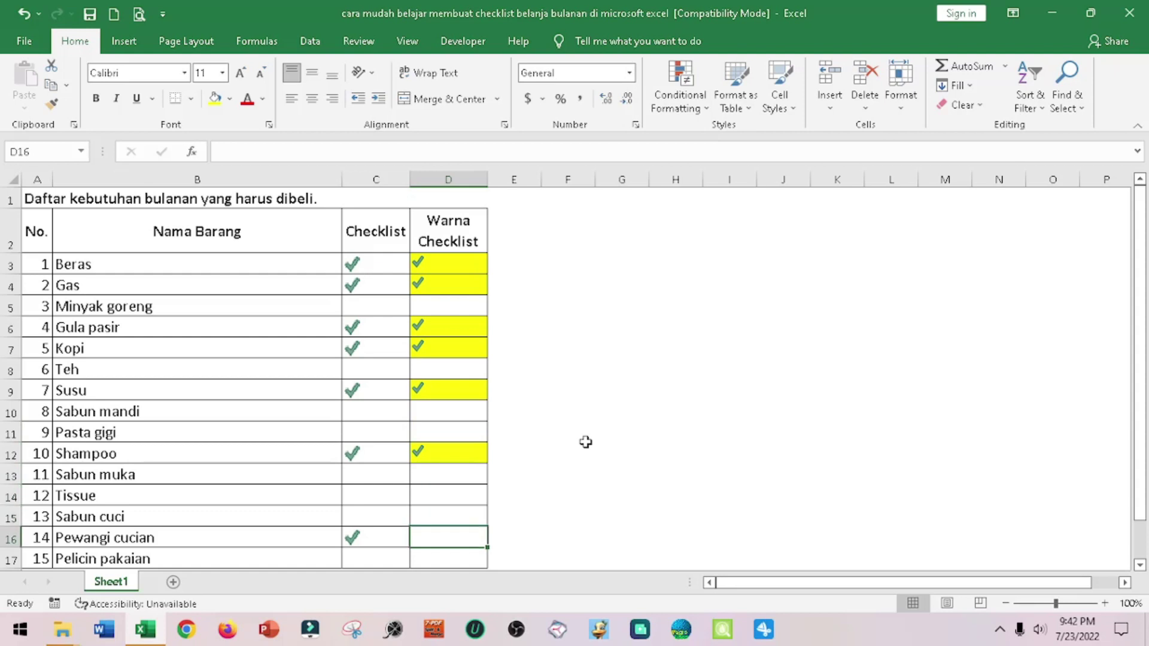
{"action": "type", "text": "1"}
{"action": "key", "text": "Return"}
{"action": "key", "text": "Right"}
{"action": "key", "text": "Up"}
{"action": "key", "text": "Up"}
{"action": "key", "text": "Up"}
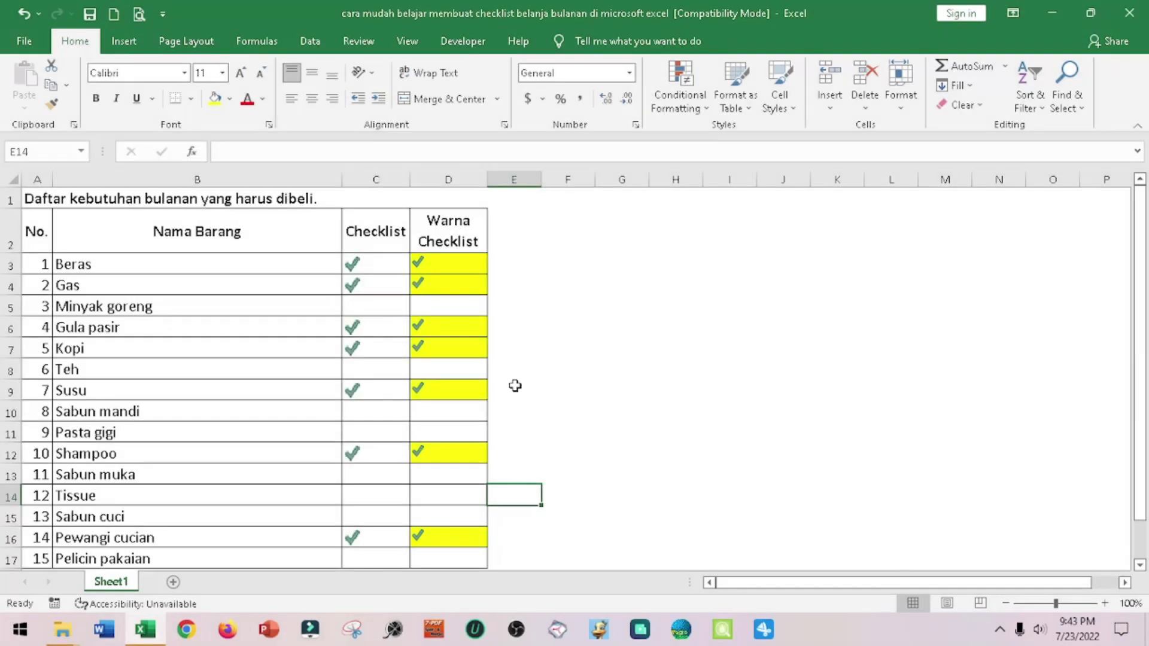
{"action": "left_click", "coordinate": [542, 334]}
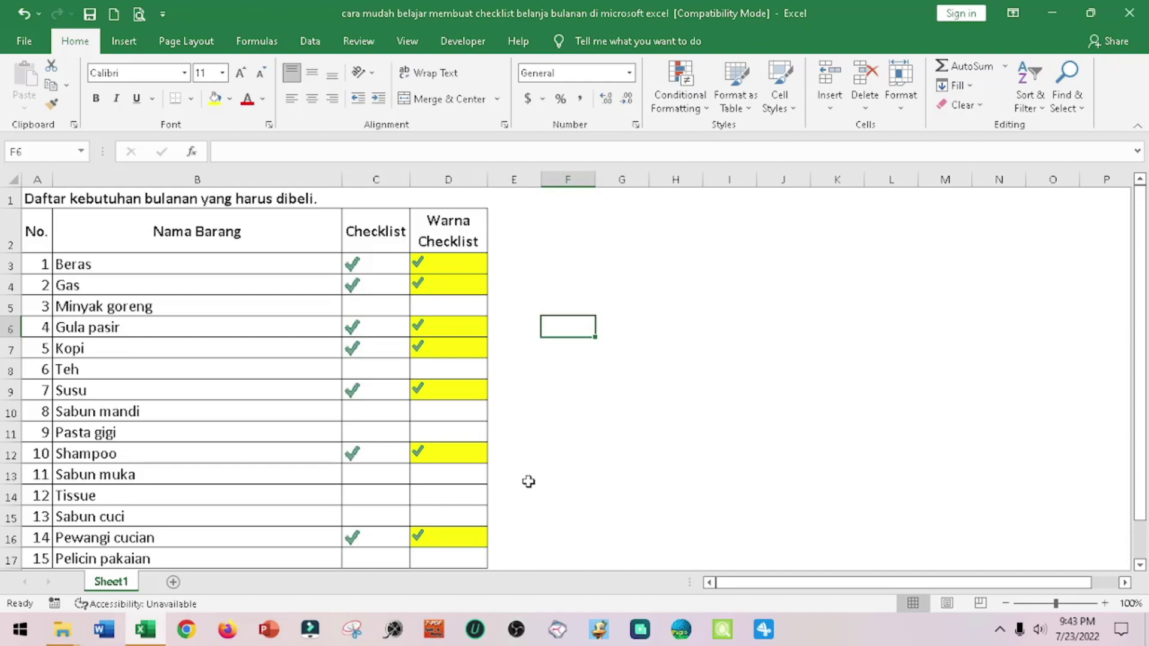